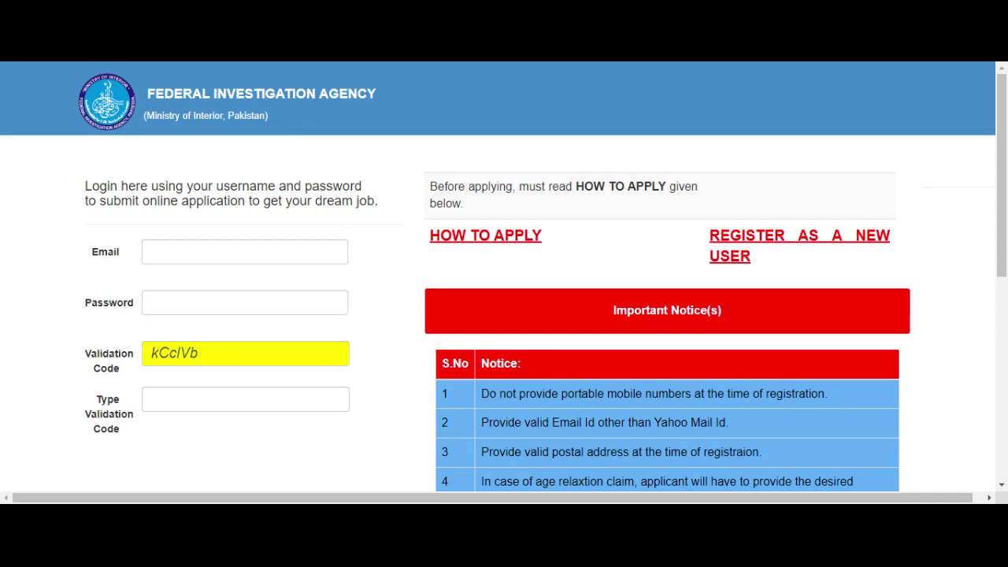
# Step: Open the blank new-user registration form from the login page
pyautogui.scroll(-1, 504, 315)
pyautogui.scroll(-1, 504, 315)
pyautogui.scroll(1, 505, 315)
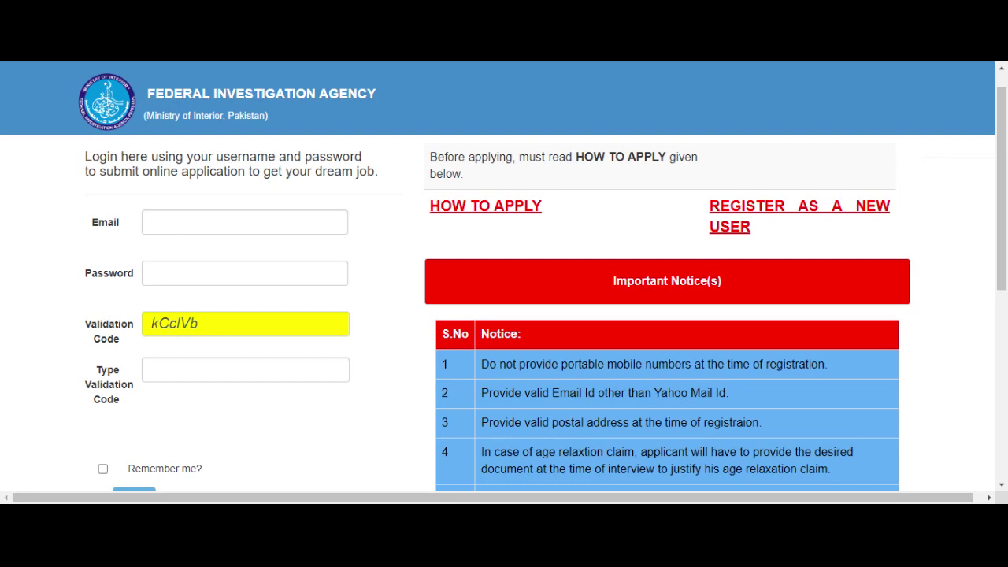
pyautogui.scroll(1, 504, 315)
pyautogui.scroll(-1, 504, 315)
pyautogui.scroll(-7, 504, 315)
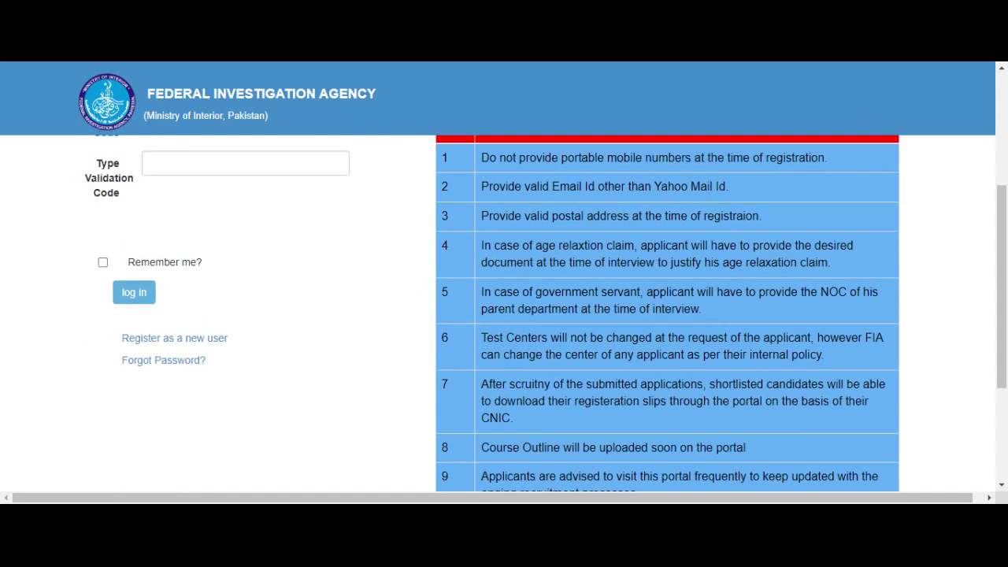
pyautogui.click(206, 338)
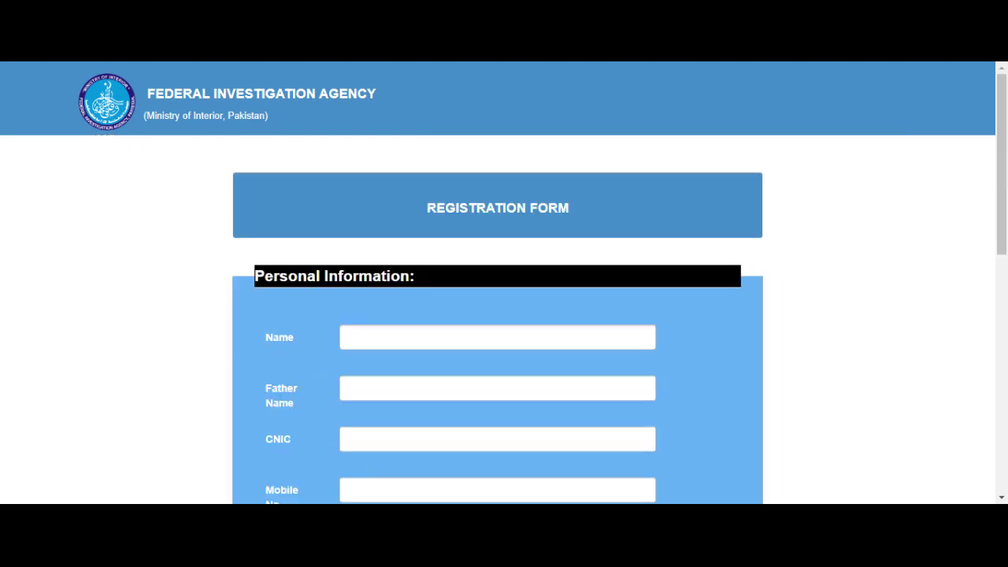
pyautogui.scroll(-1, 504, 315)
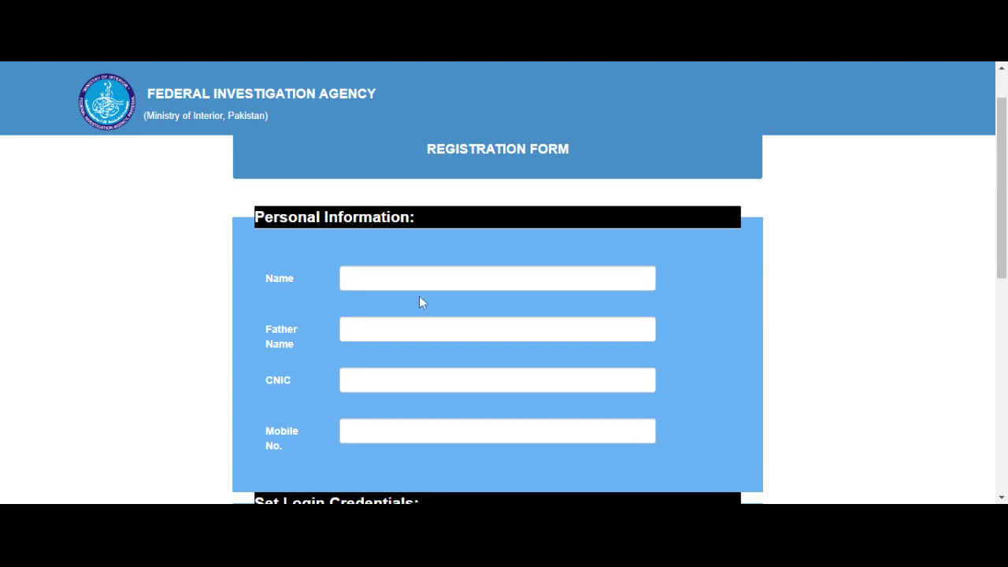
# Step: Look through the form's fields, from father's name and CNIC down to Set Login Credentials
pyautogui.click(349, 330)
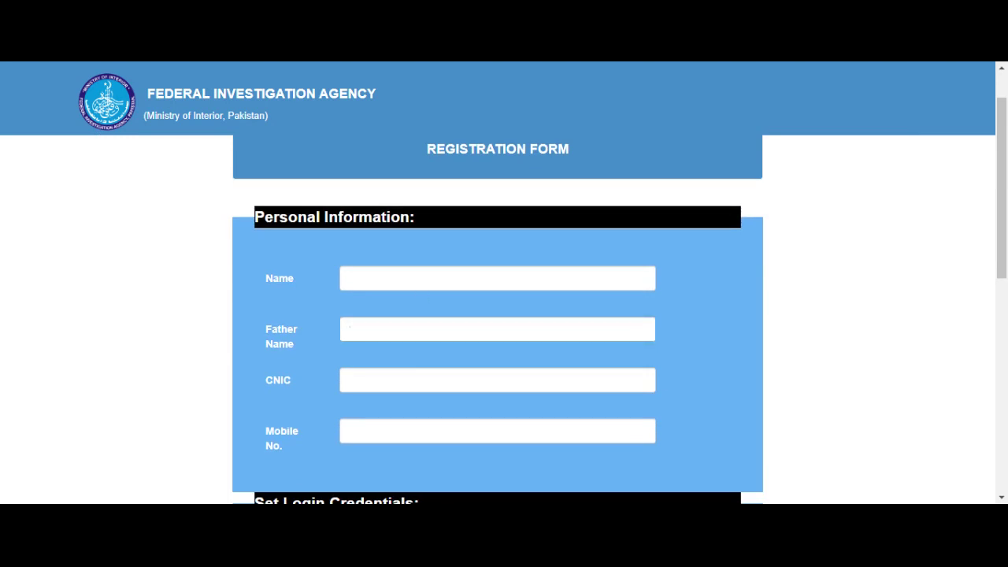
pyautogui.click(349, 380)
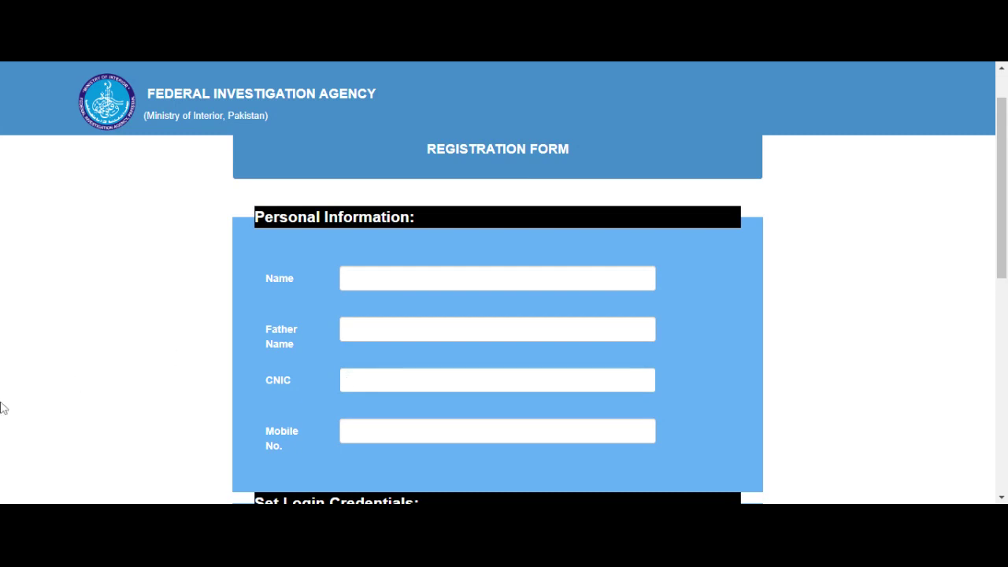
pyautogui.click(135, 423)
pyautogui.scroll(-1, 135, 423)
pyautogui.scroll(-4, 135, 423)
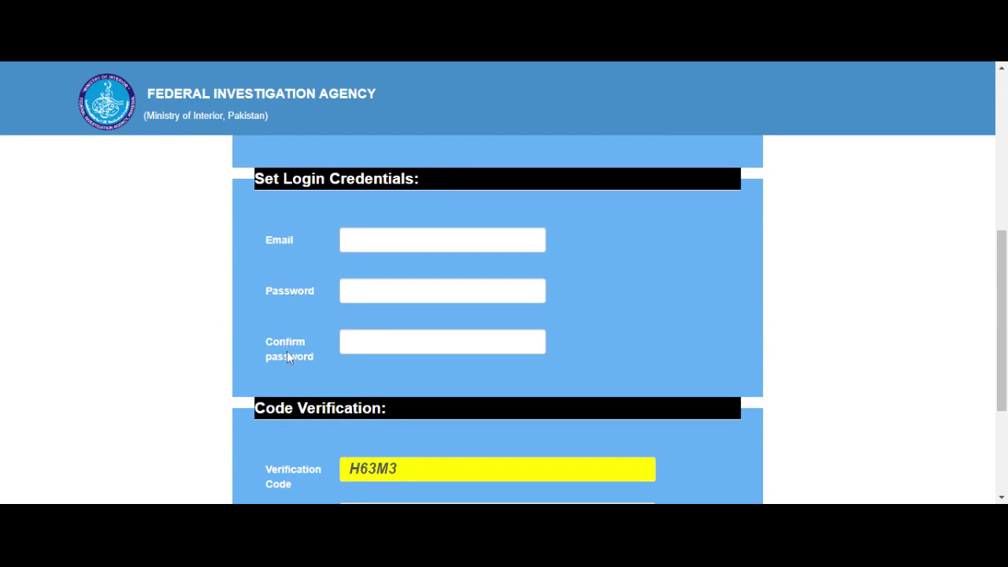
pyautogui.scroll(-2, 287, 351)
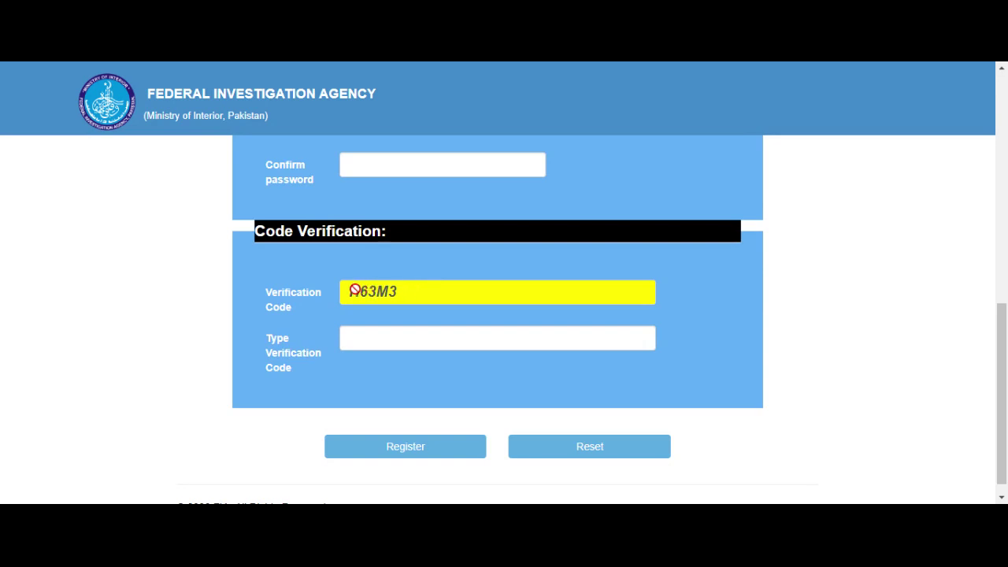
pyautogui.scroll(10, 355, 312)
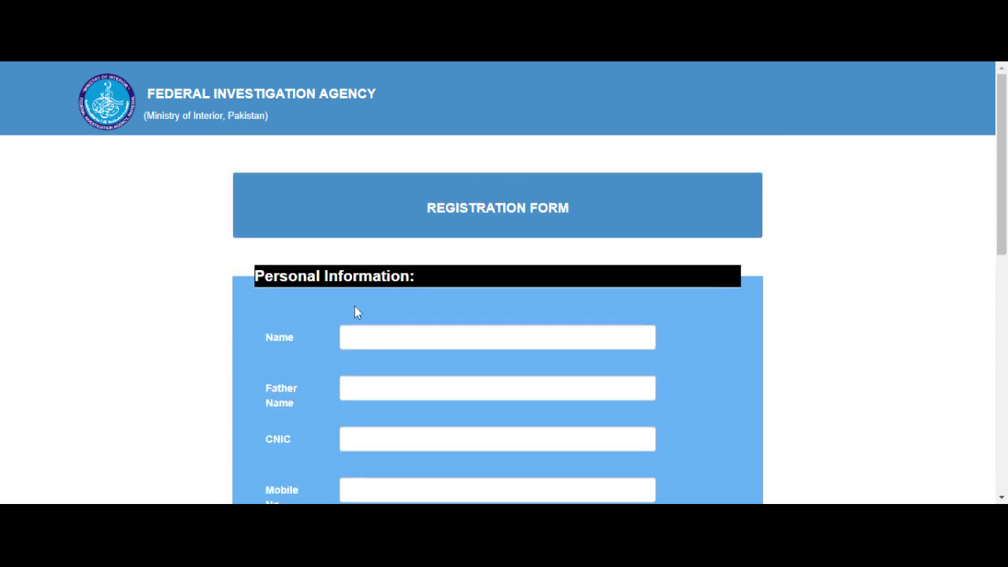
pyautogui.scroll(-1, 355, 307)
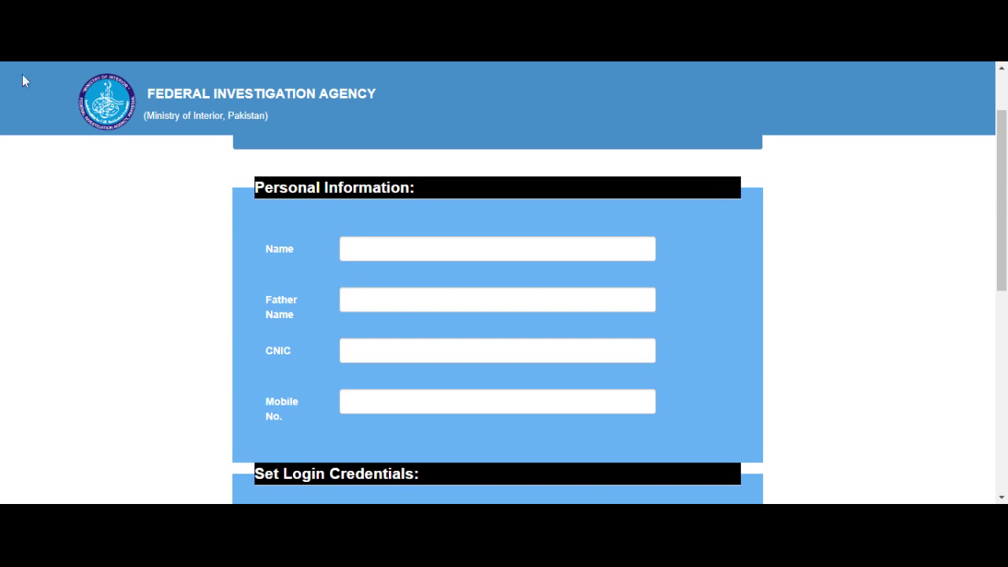
# Step: Back on the login page, enter the account e-mail and password
pyautogui.hotkey('alt', 'Left')
pyautogui.scroll(-3, 149, 260)
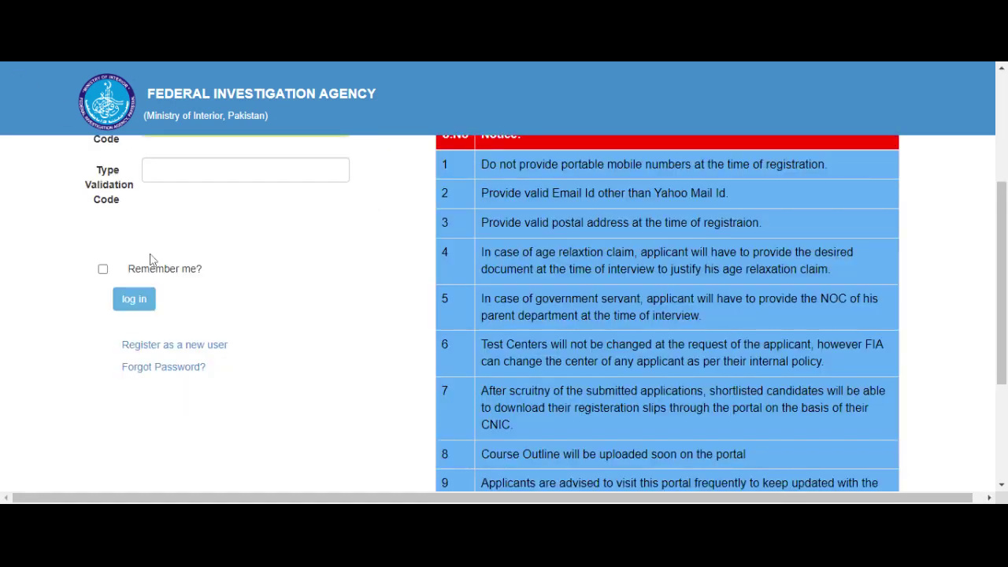
pyautogui.scroll(2, 153, 260)
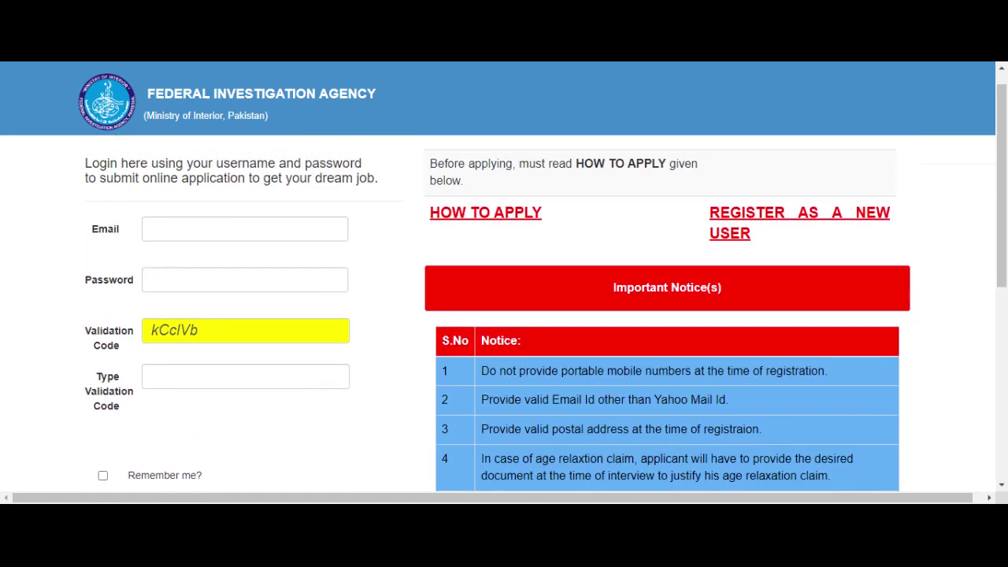
pyautogui.click(152, 228)
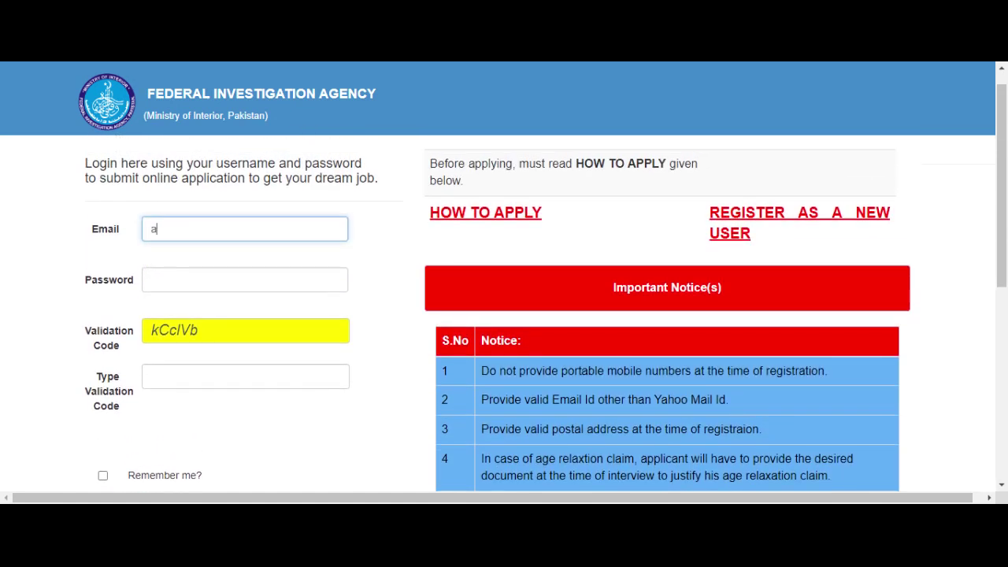
pyautogui.click(152, 280)
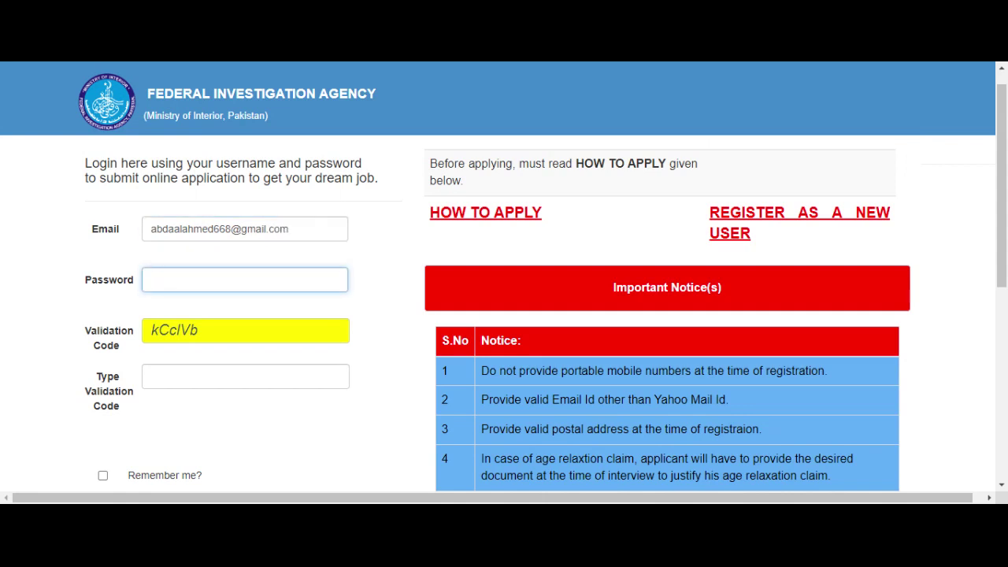
pyautogui.write('•••••••••••')
# Step: Enter the displayed validation code and log in to the applicant account
pyautogui.click(202, 377)
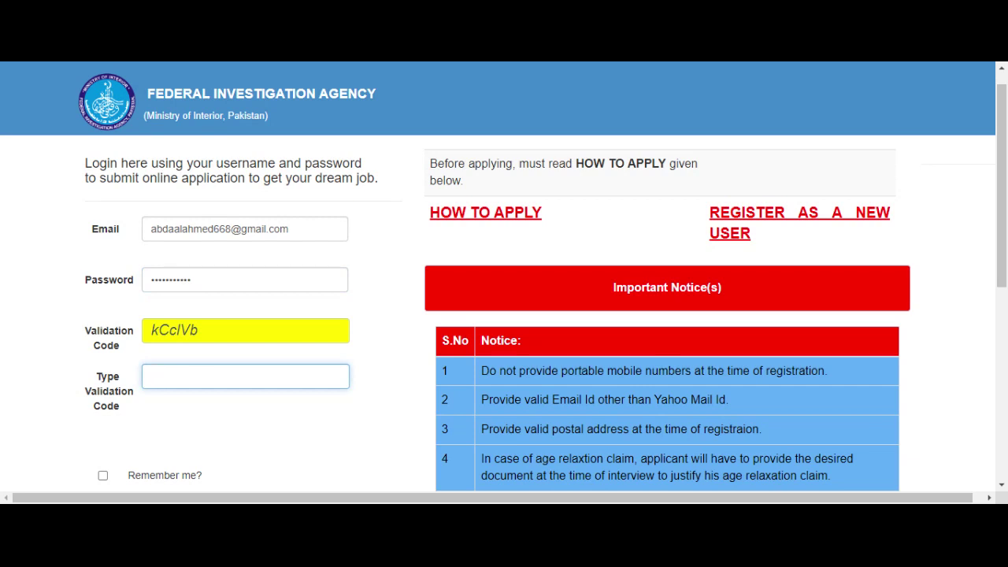
pyautogui.write('kCclVb')
pyautogui.click(223, 426)
pyautogui.scroll(-1, 222, 425)
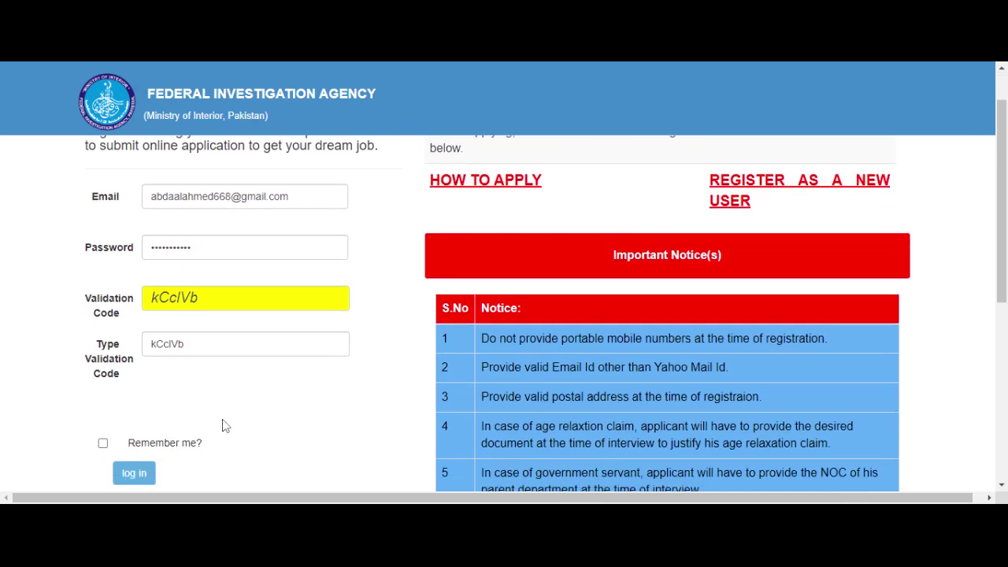
pyautogui.scroll(-2, 223, 425)
pyautogui.click(142, 413)
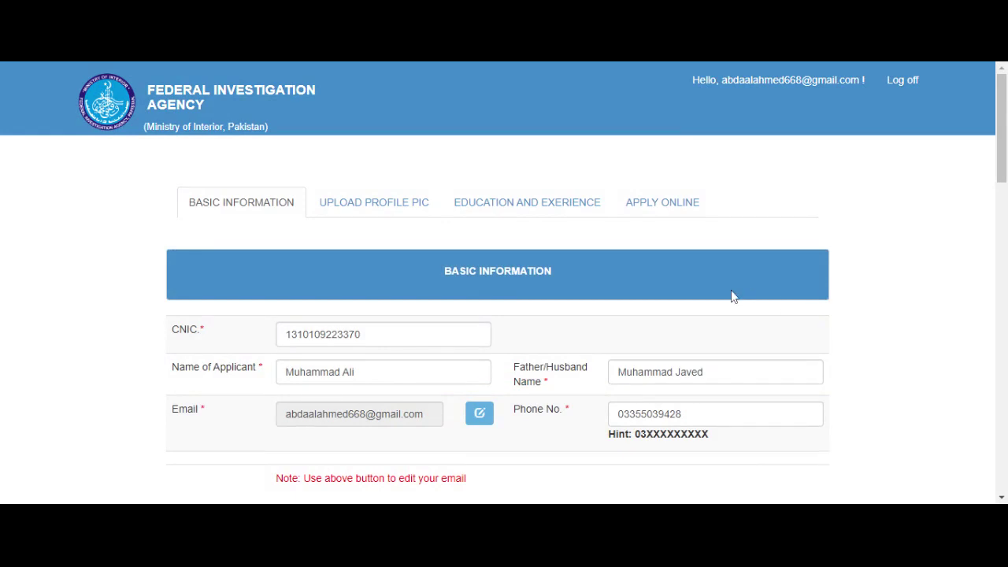
# Step: Review the prefilled Basic Information, checking the CNIC and Name of Applicant fields
pyautogui.scroll(-1, 733, 297)
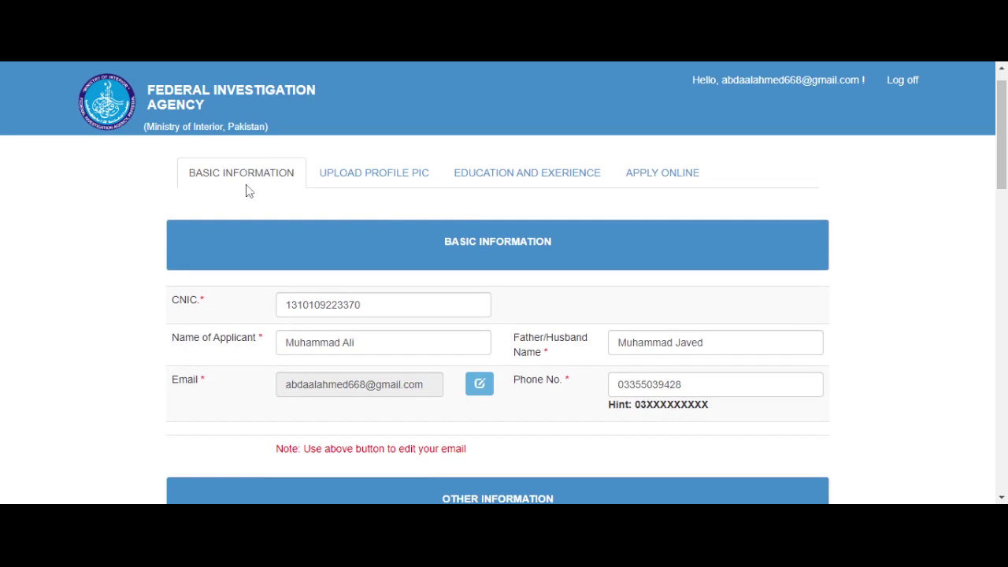
pyautogui.scroll(-2, 300, 239)
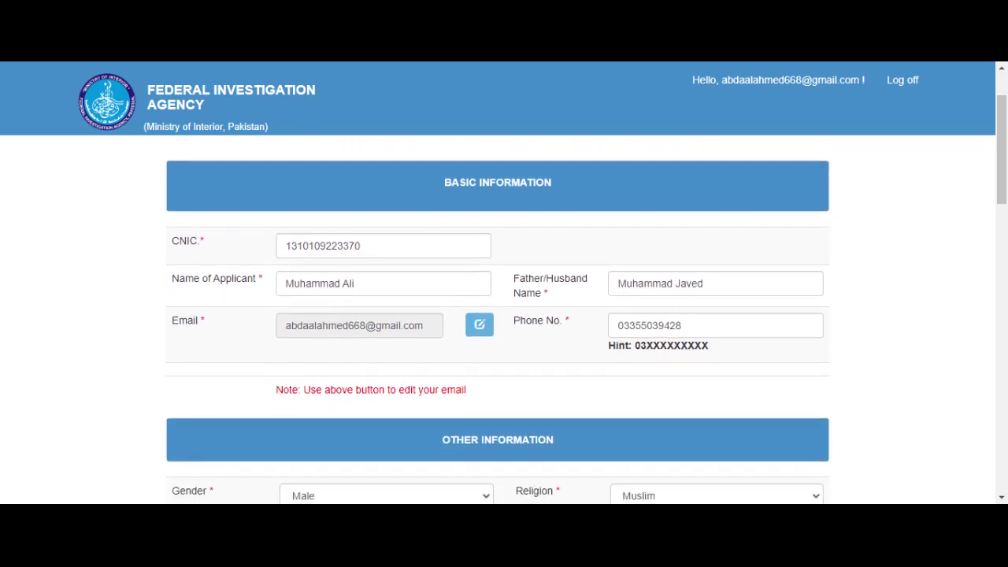
pyautogui.click(361, 246)
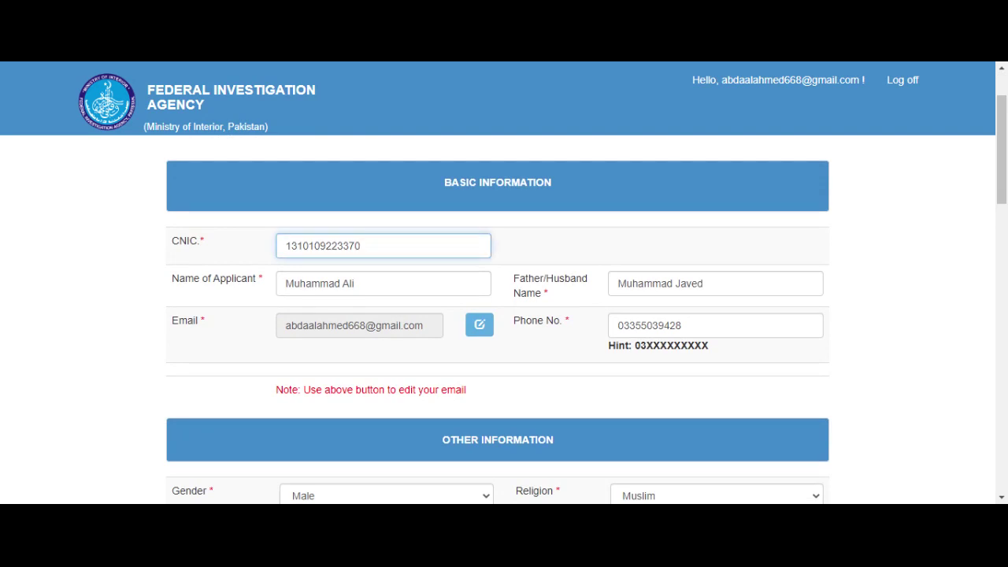
pyautogui.click(358, 284)
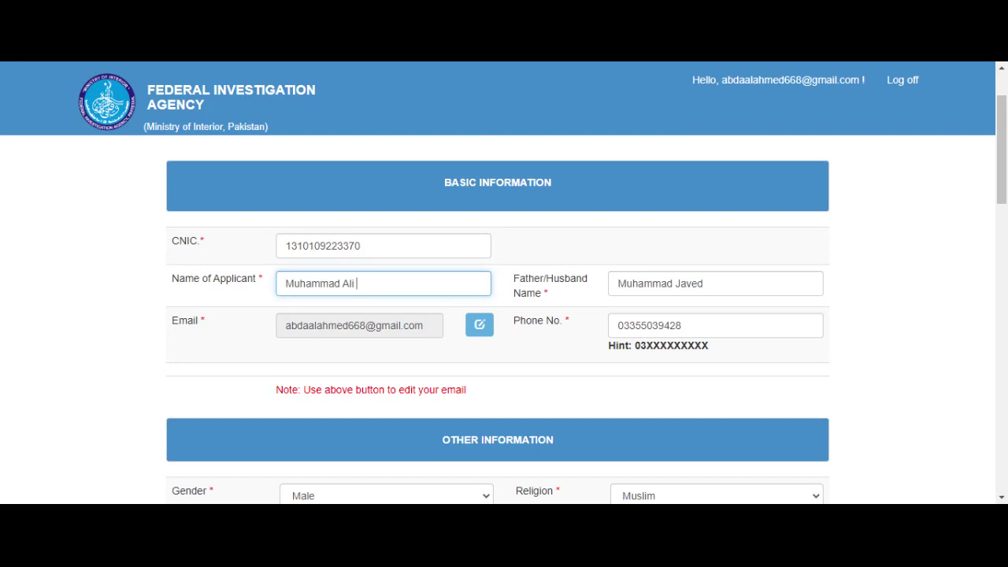
# Step: Check gender and religion, then set the date of birth to day 3 in the calendar
pyautogui.click(655, 387)
pyautogui.scroll(-2, 655, 386)
pyautogui.scroll(-2, 655, 387)
pyautogui.scroll(1, 655, 387)
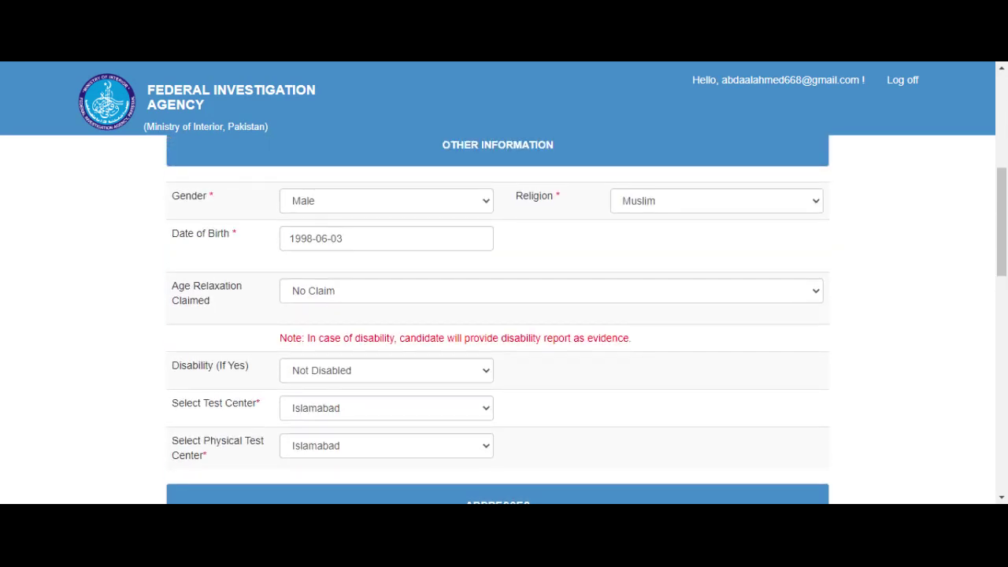
pyautogui.click(482, 204)
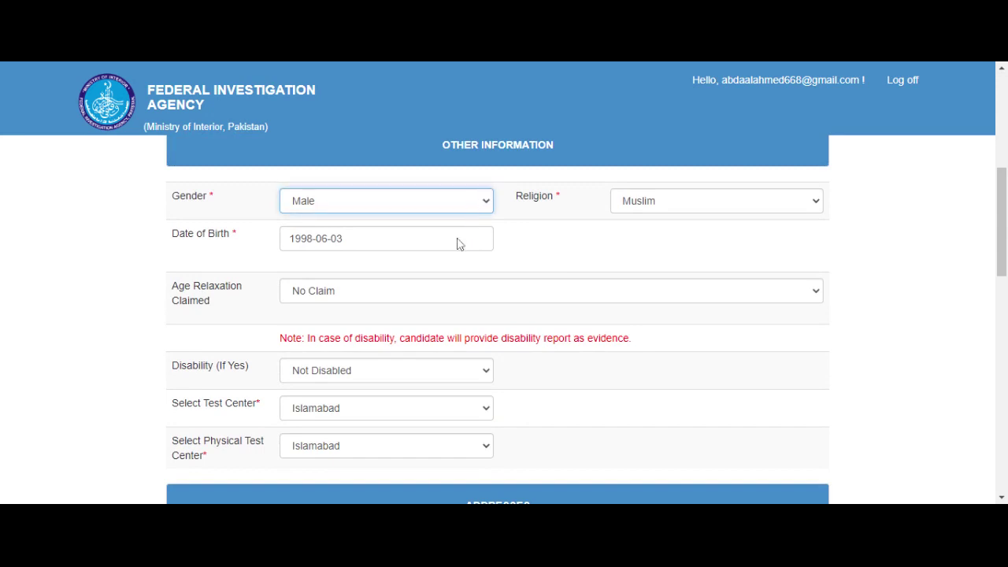
pyautogui.click(700, 200)
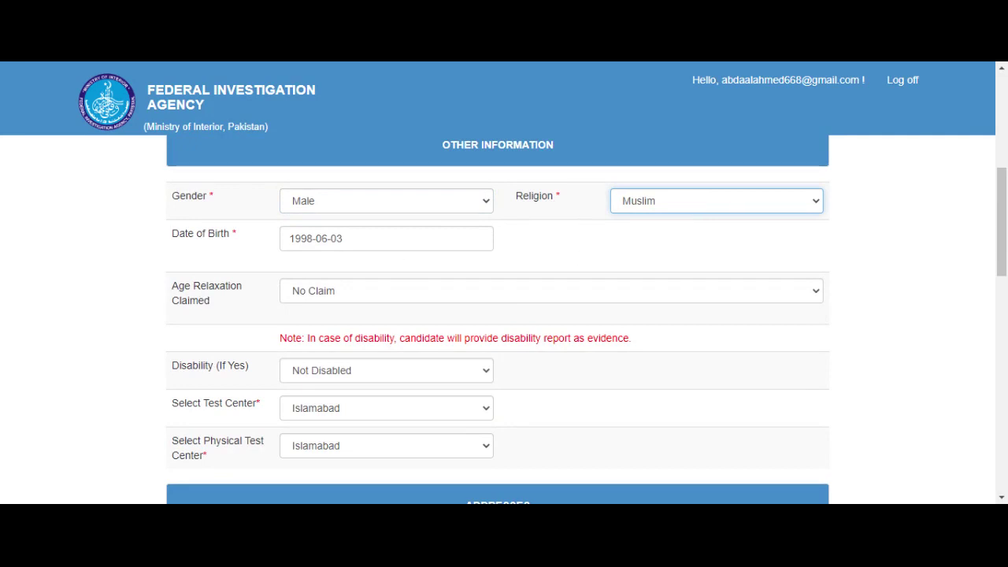
pyautogui.click(394, 241)
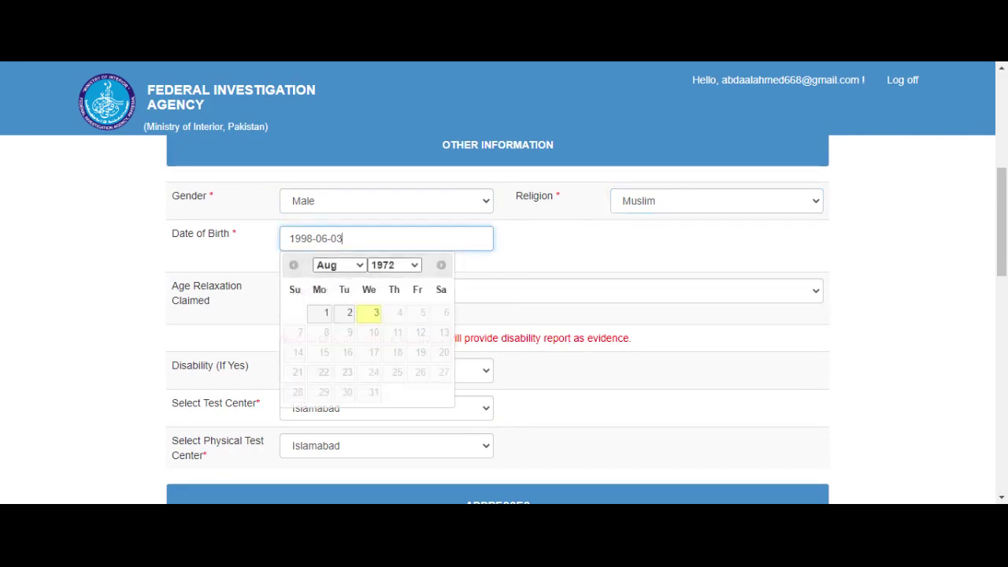
pyautogui.click(412, 268)
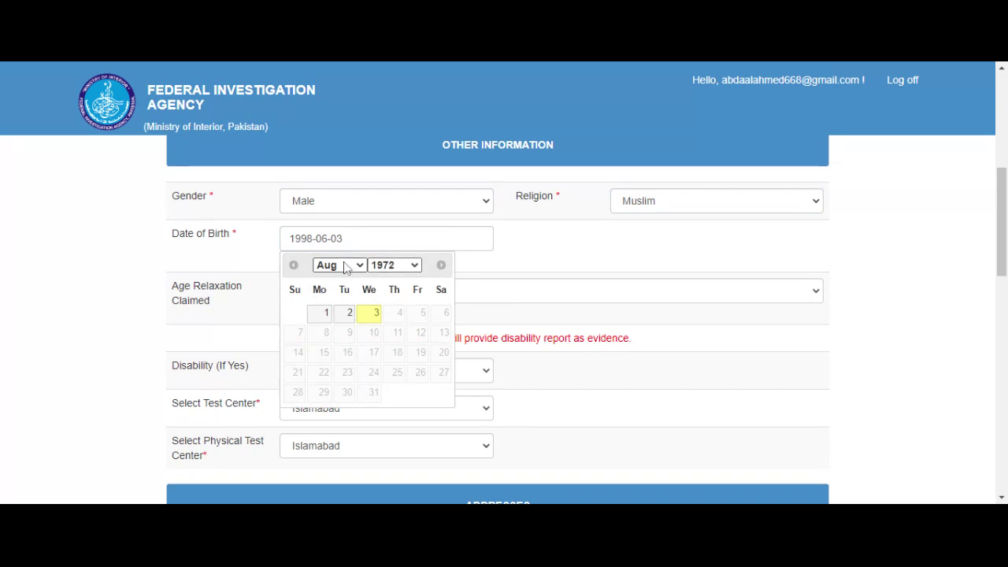
pyautogui.click(369, 313)
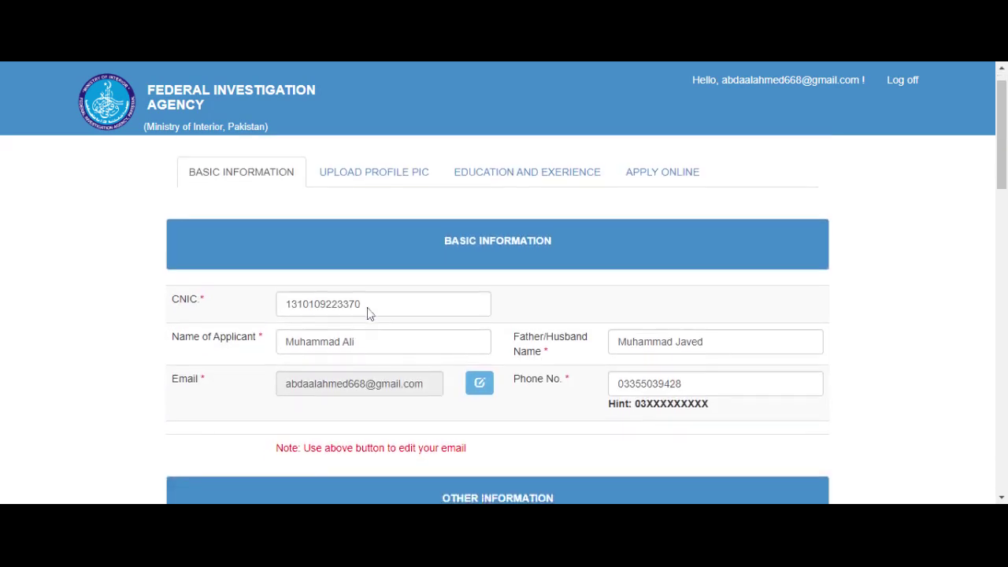
pyautogui.scroll(-3, 369, 313)
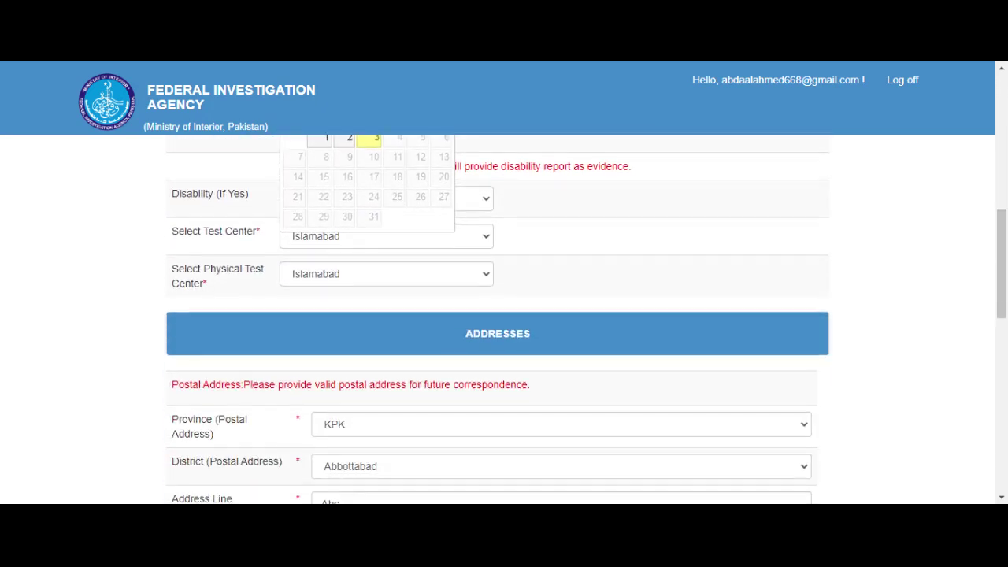
pyautogui.click(649, 237)
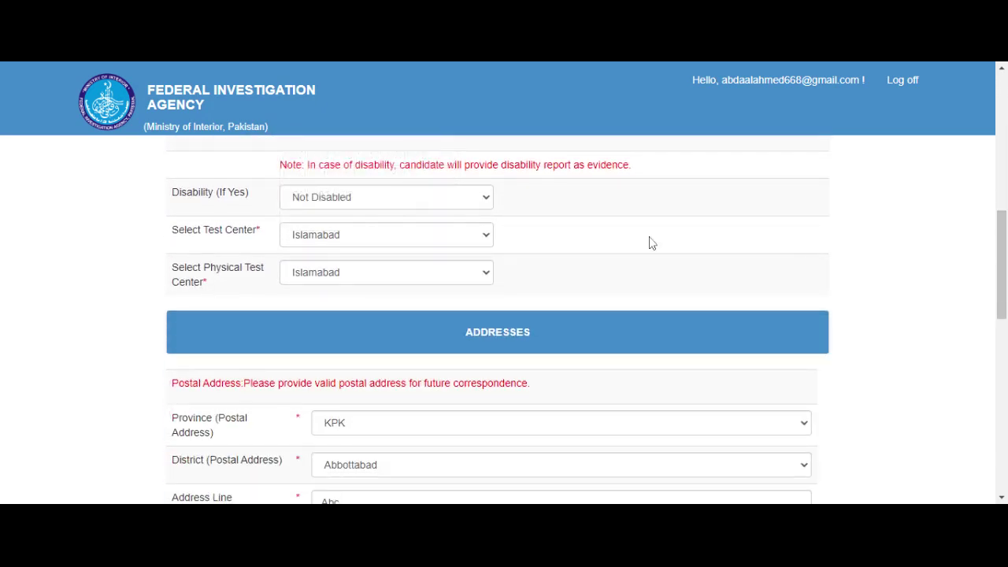
pyautogui.scroll(1, 650, 237)
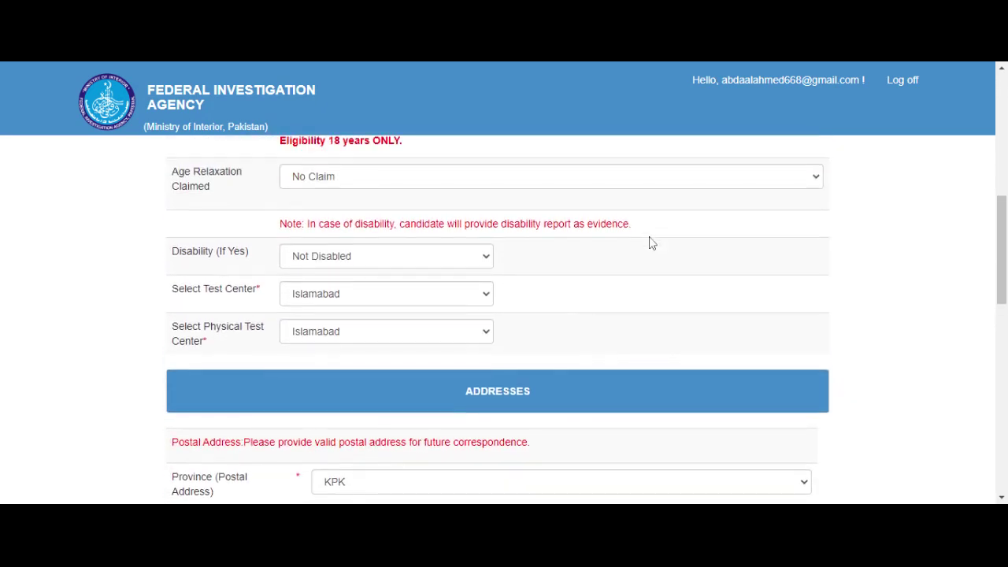
# Step: Keep age relaxation at No Claim, disability at Not Disabled, and Islamabad as test centre
pyautogui.click(632, 186)
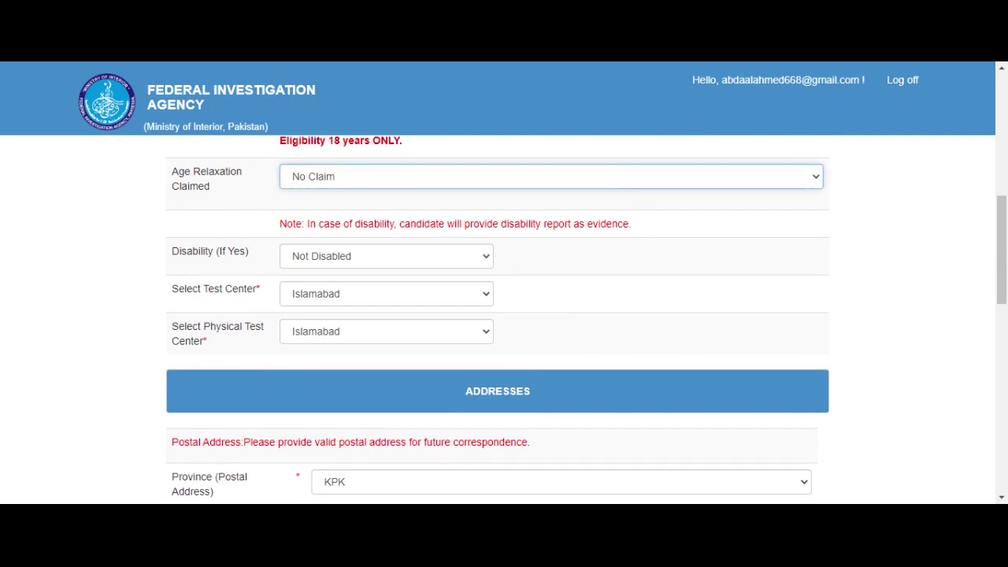
pyautogui.click(136, 286)
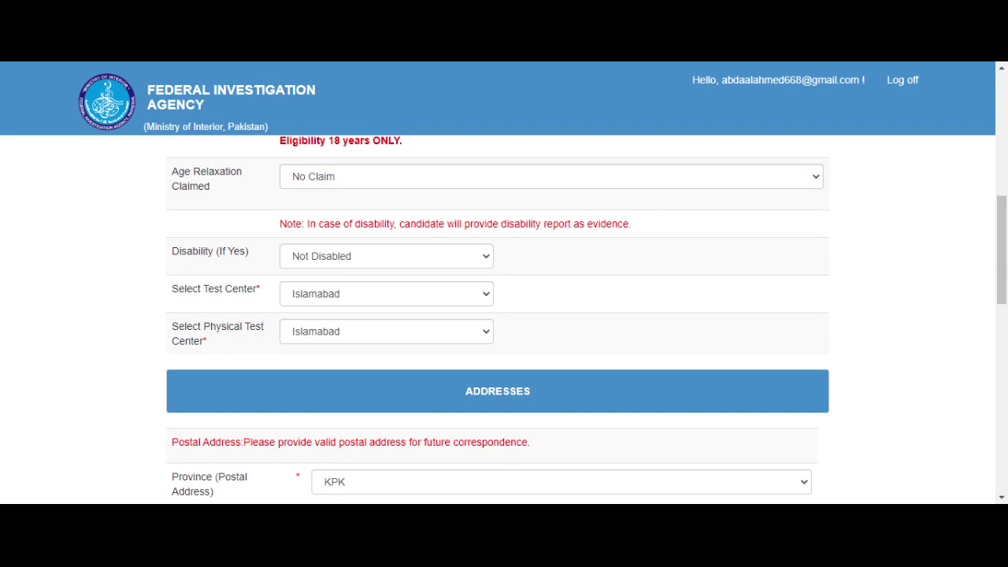
pyautogui.click(332, 260)
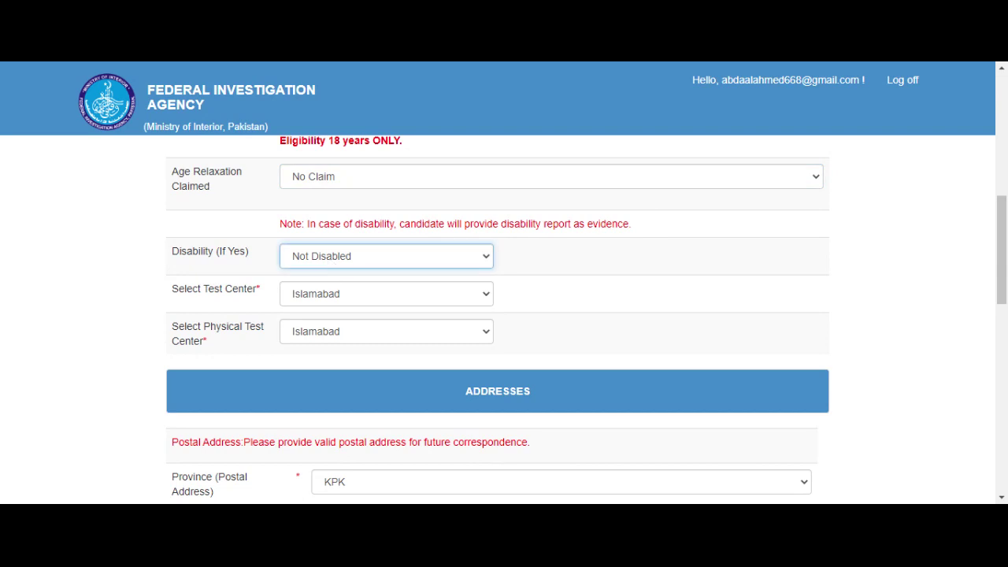
pyautogui.click(140, 308)
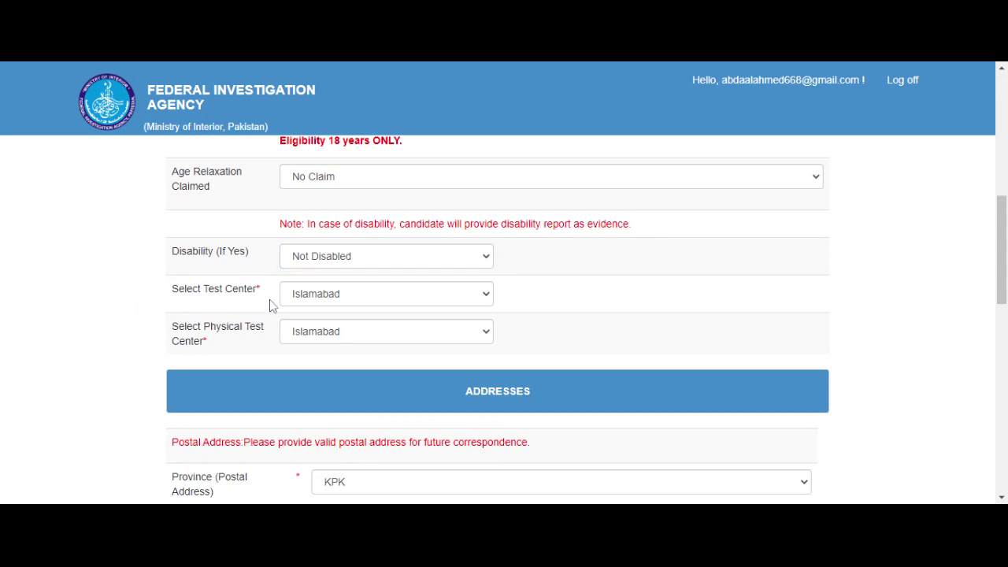
pyautogui.click(308, 302)
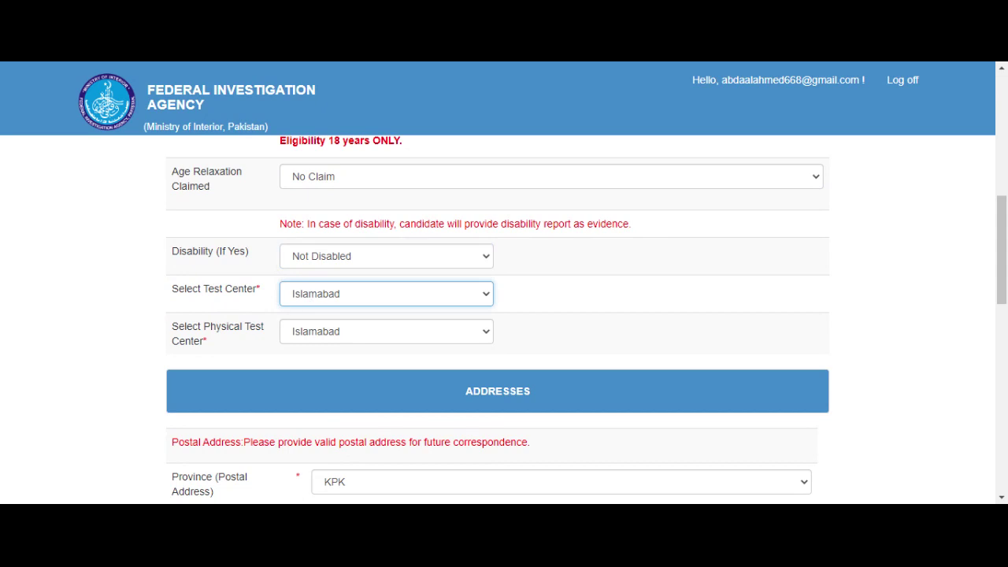
pyautogui.click(212, 316)
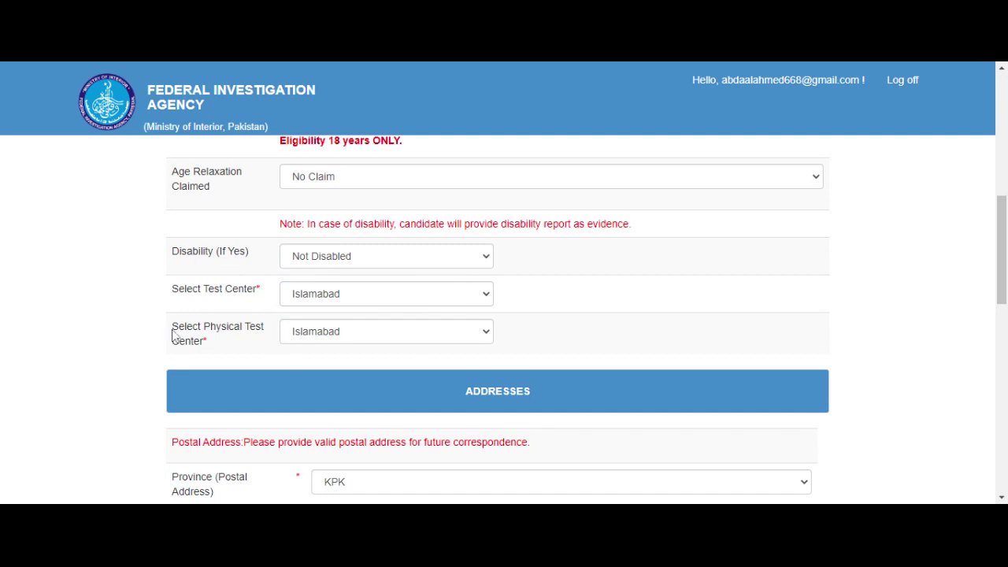
# Step: Keep Abbottabad as postal district and extend the addresses to Abchhjj and Xyzhjh
pyautogui.scroll(-3, 175, 335)
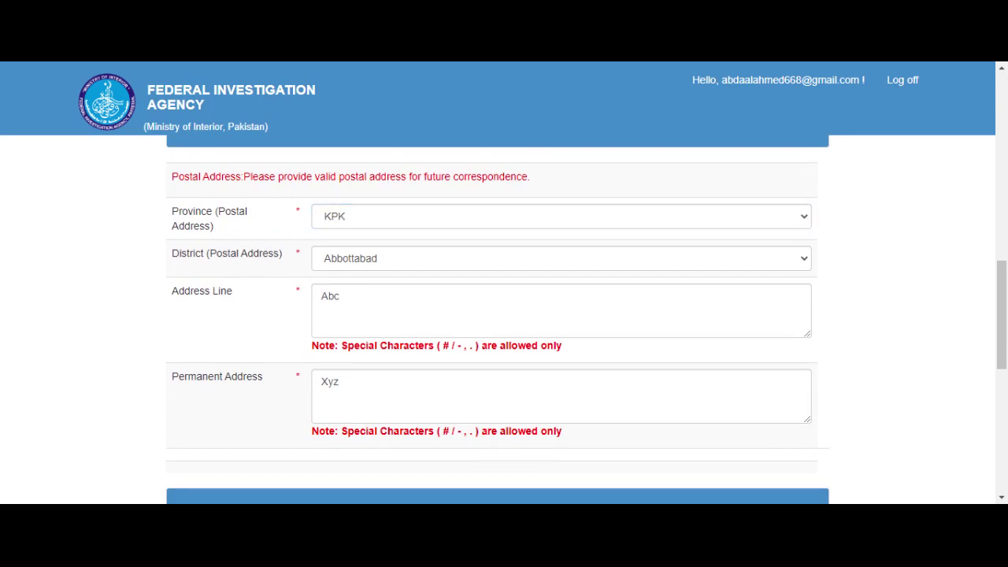
pyautogui.click(357, 266)
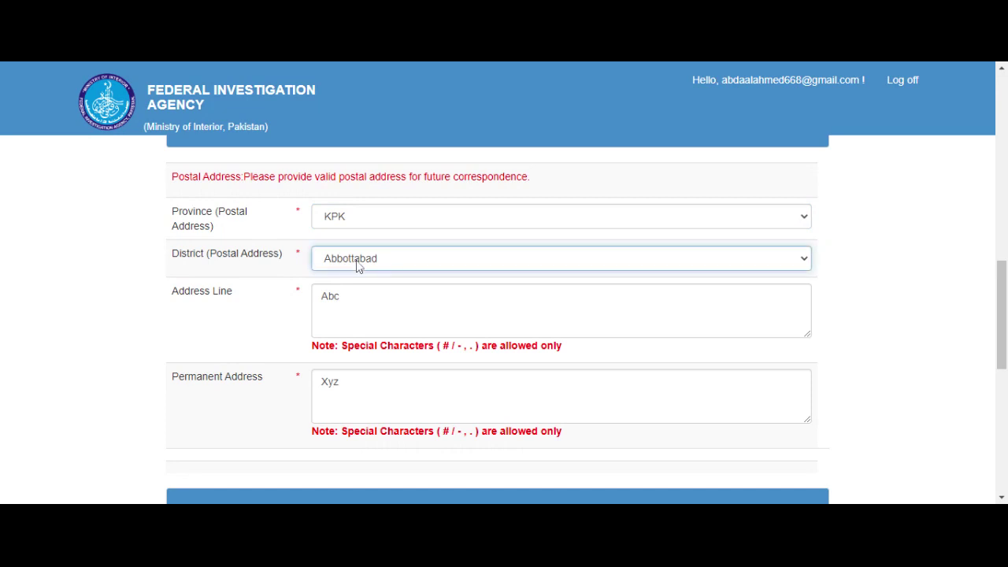
pyautogui.click(238, 275)
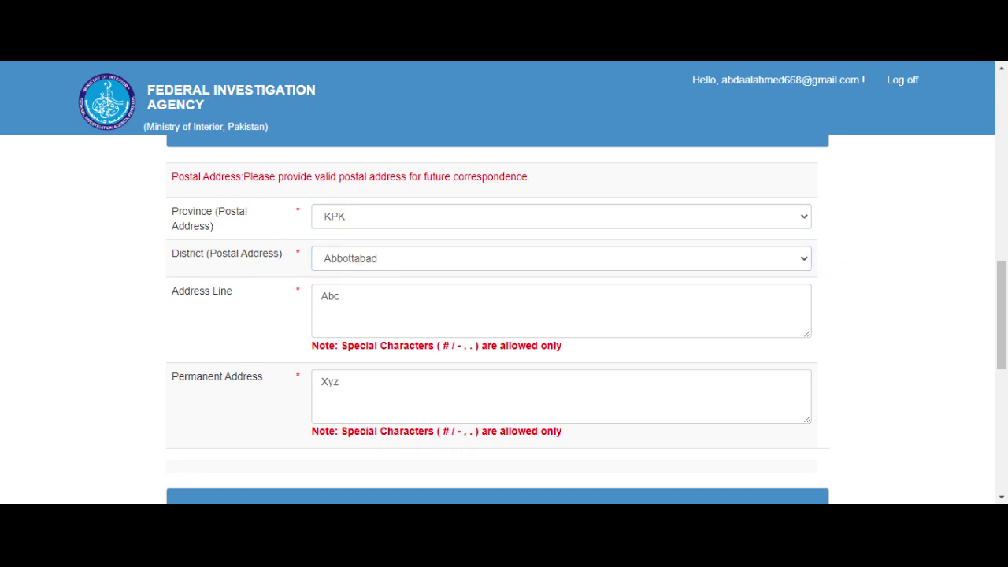
pyautogui.click(340, 296)
pyautogui.write('hhjj')
pyautogui.click(339, 382)
pyautogui.write('hjh')
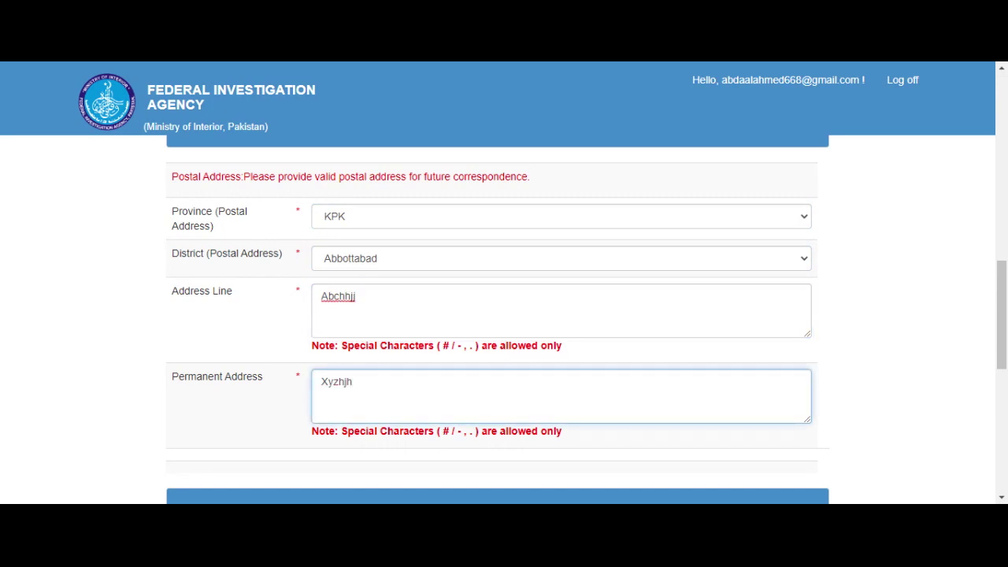
pyautogui.click(257, 399)
pyautogui.scroll(-1, 257, 398)
# Step: Set the police station district to Skardu and extend its address line to Abchdjduiu
pyautogui.scroll(-2, 257, 403)
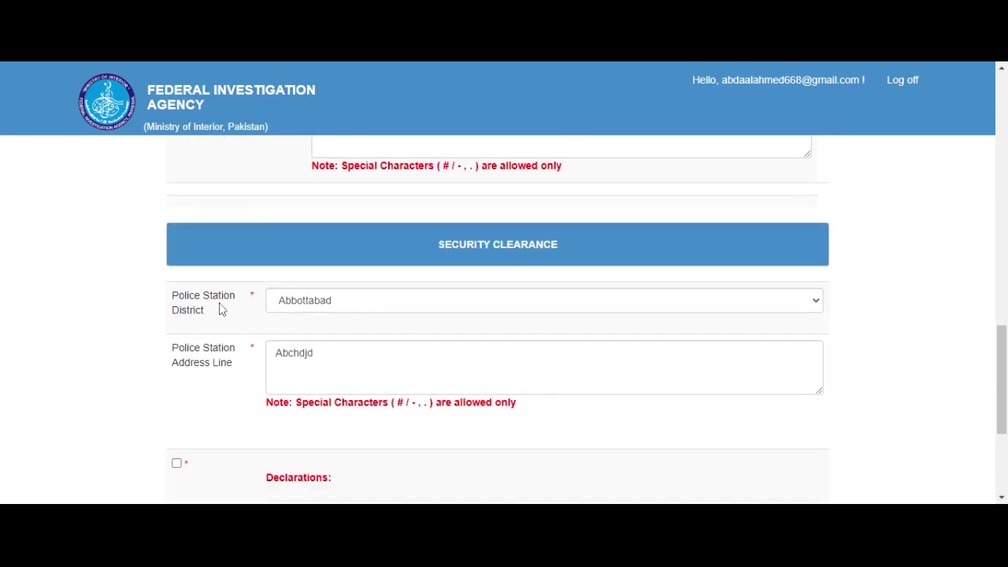
pyautogui.click(299, 307)
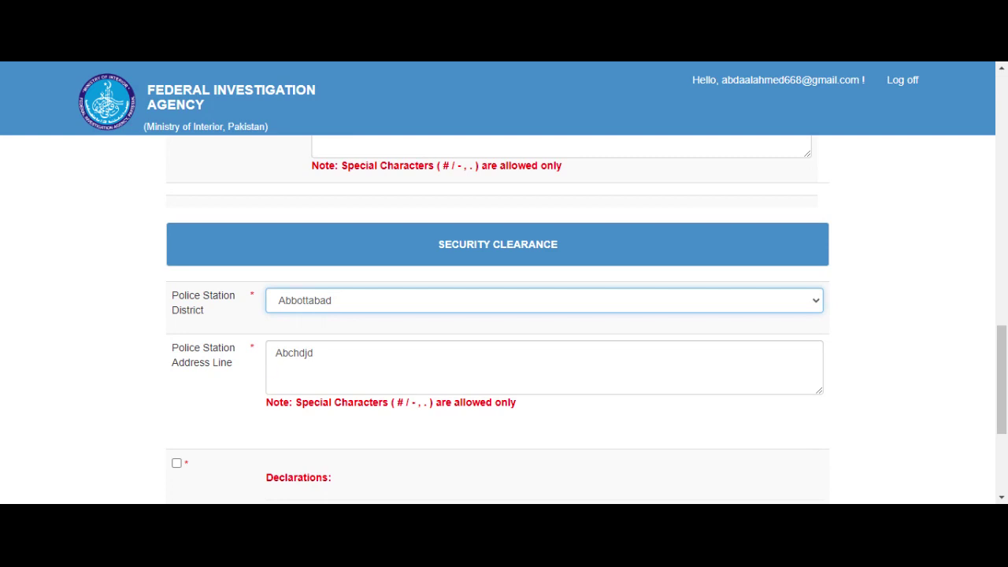
pyautogui.write('sk')
pyautogui.press('Tab')
pyautogui.write('uiu')
pyautogui.click(249, 395)
# Step: Accept the declarations and save the basic information
pyautogui.scroll(-1, 250, 395)
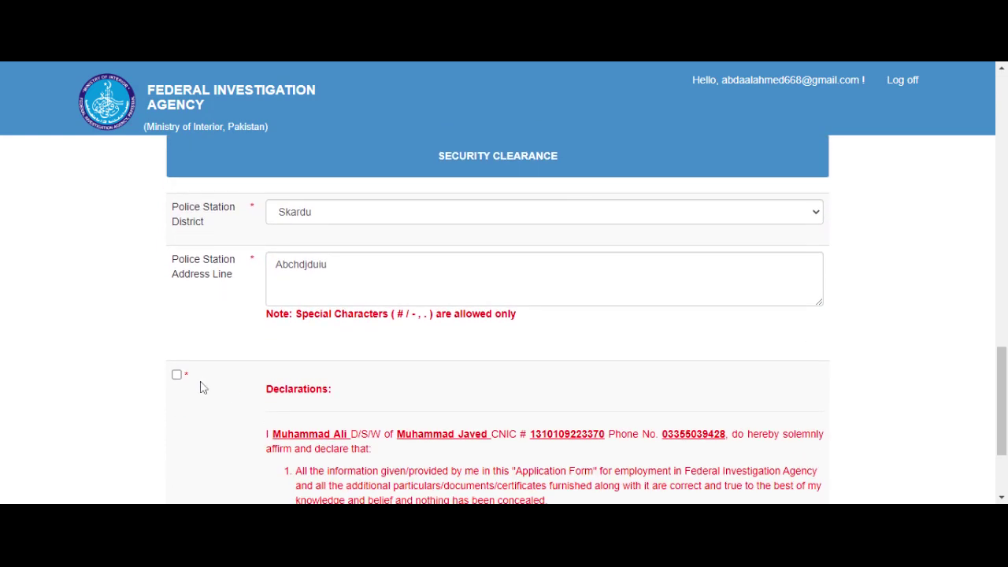
pyautogui.click(175, 376)
pyautogui.scroll(-1, 117, 383)
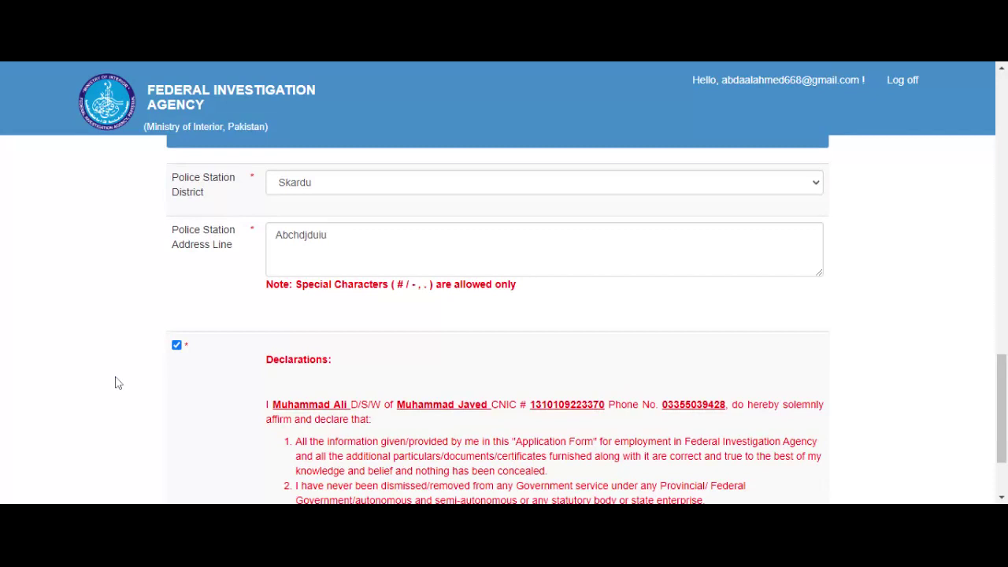
pyautogui.scroll(-2, 117, 383)
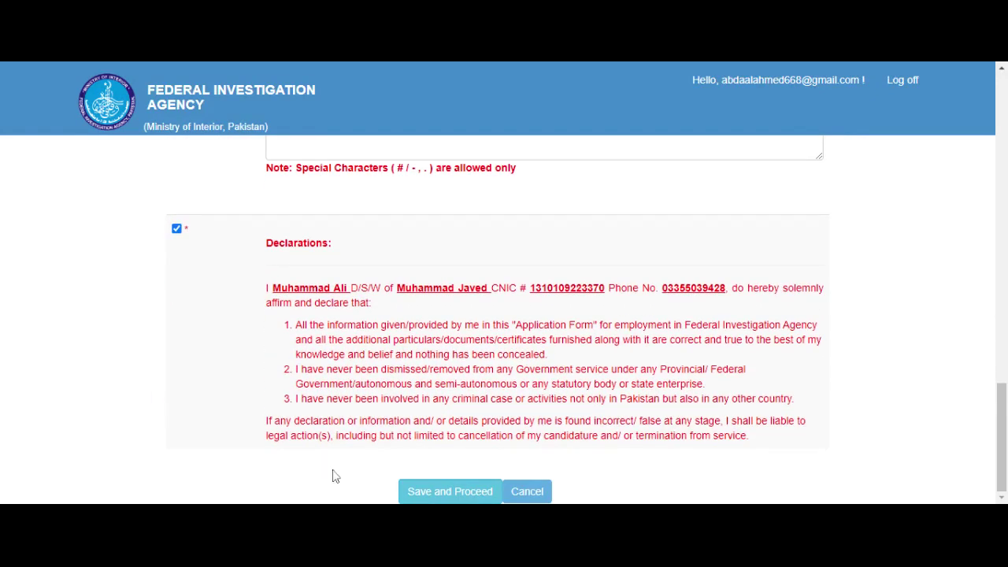
pyautogui.click(433, 492)
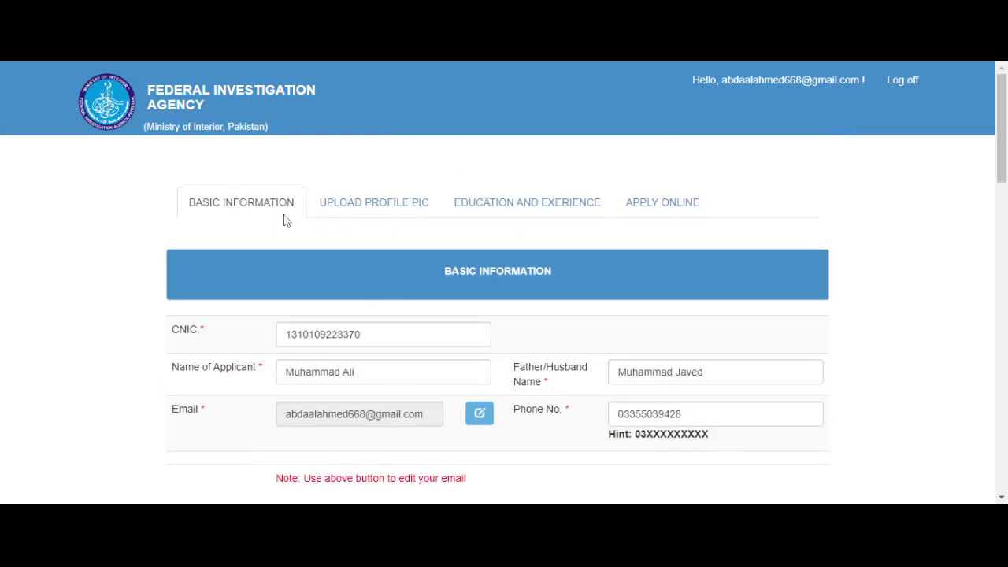
# Step: Upload the passport-size profile picture, then go to the Education and Experience section
pyautogui.click(374, 206)
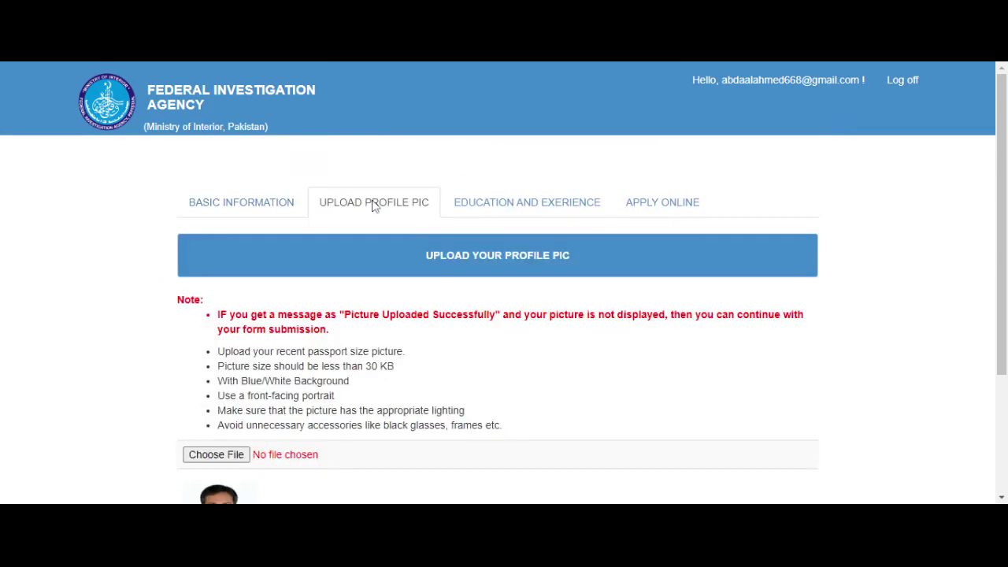
pyautogui.scroll(-2, 374, 204)
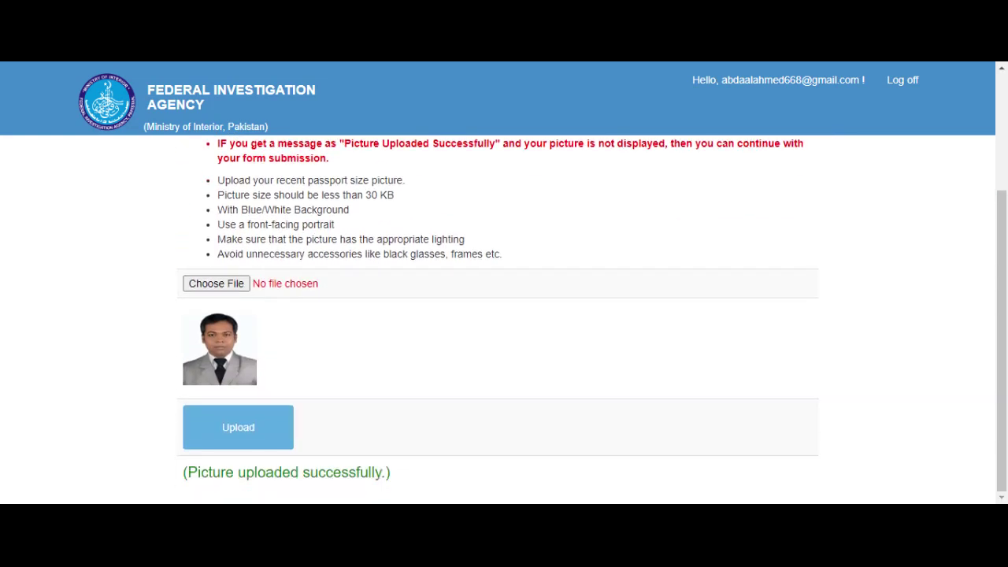
pyautogui.scroll(1, 339, 228)
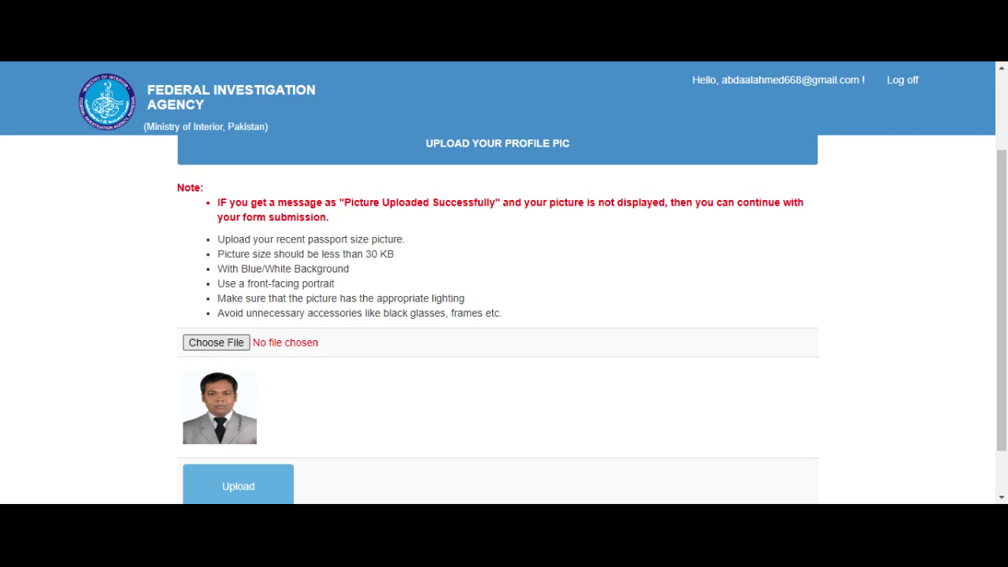
pyautogui.scroll(-1, 223, 430)
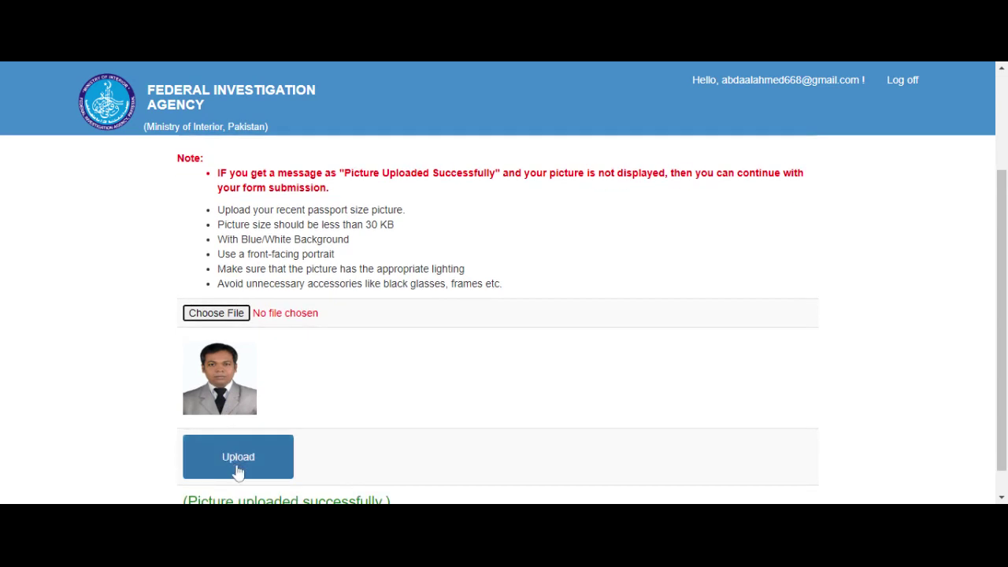
pyautogui.scroll(-1, 238, 471)
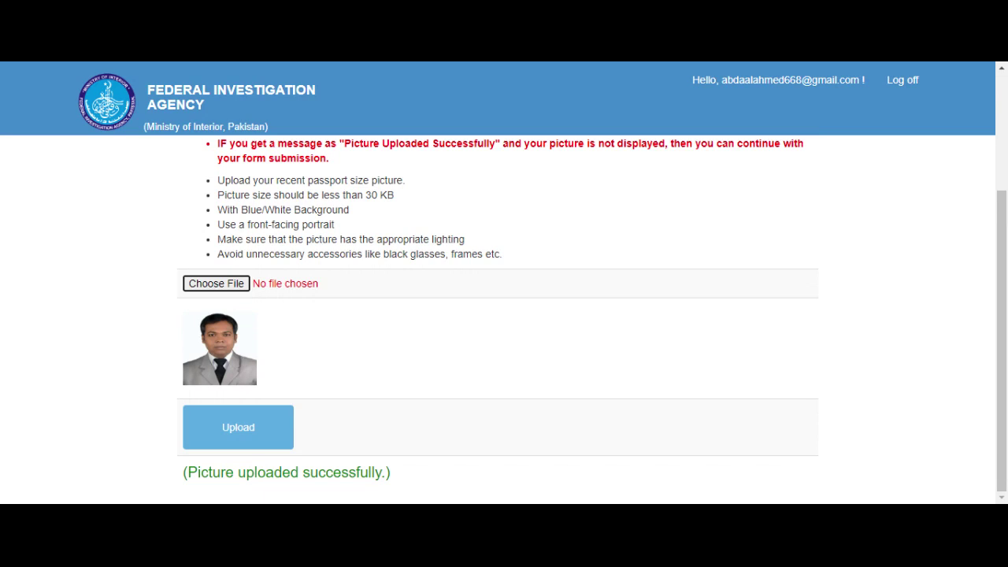
pyautogui.scroll(3, 498, 315)
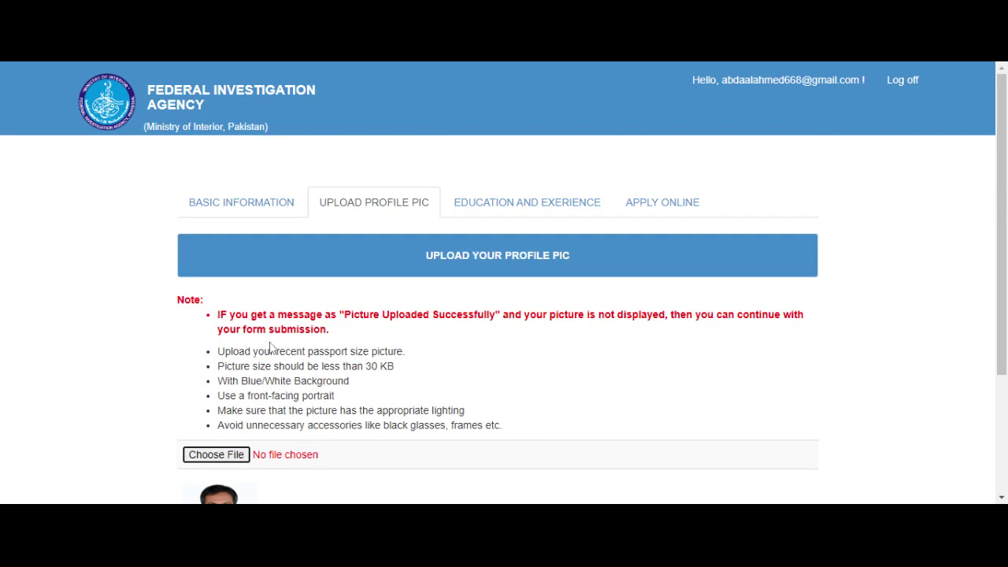
pyautogui.click(536, 213)
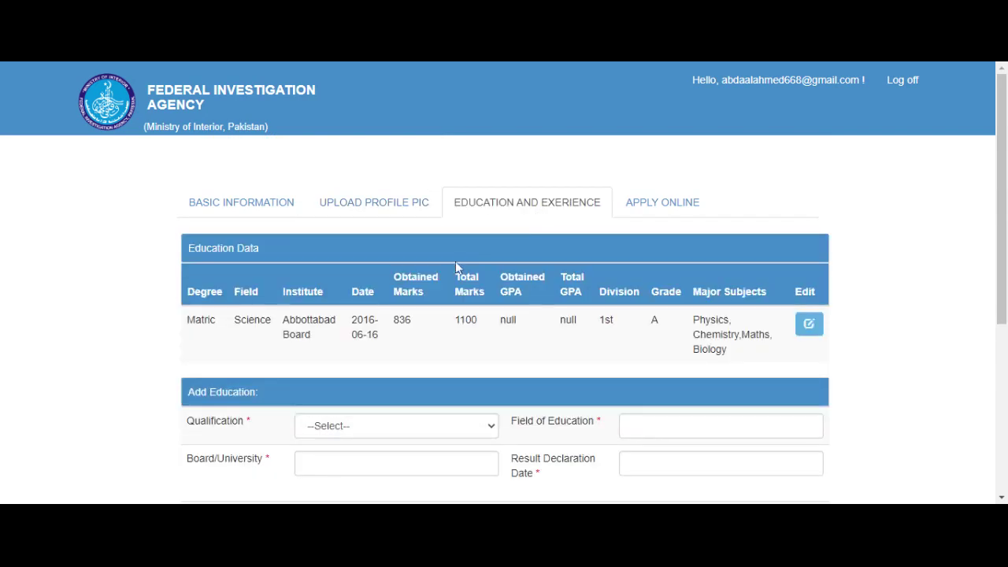
# Step: Start an Intermediate education record in the science field from federal board
pyautogui.scroll(-3, 456, 268)
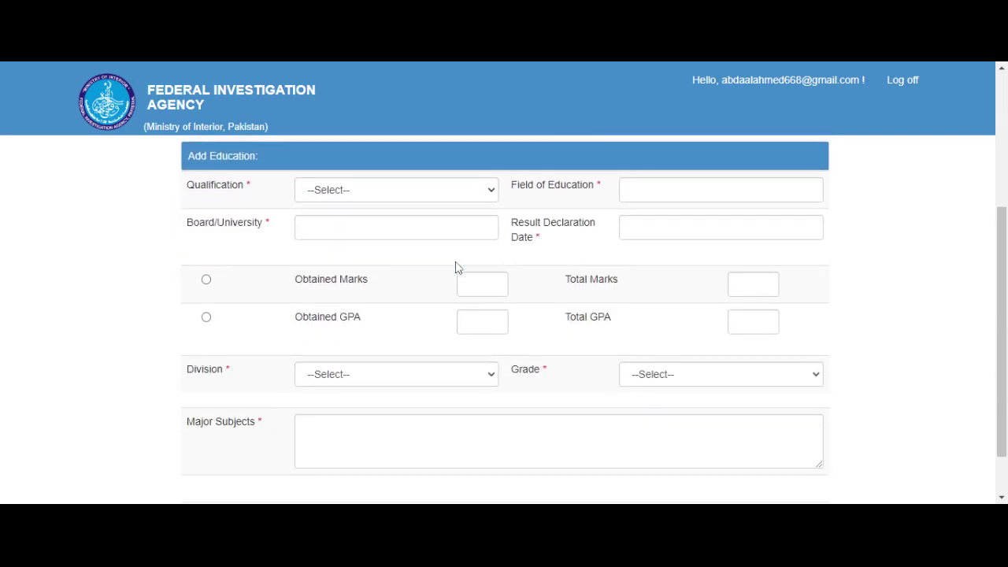
pyautogui.scroll(1, 455, 268)
pyautogui.click(472, 224)
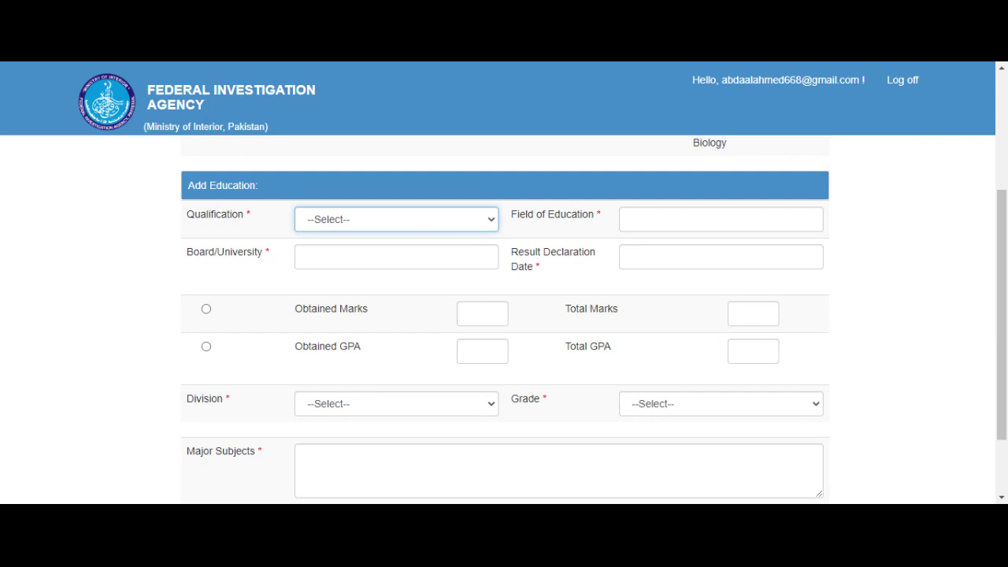
pyautogui.click(446, 218)
pyautogui.click(426, 271)
pyautogui.click(670, 220)
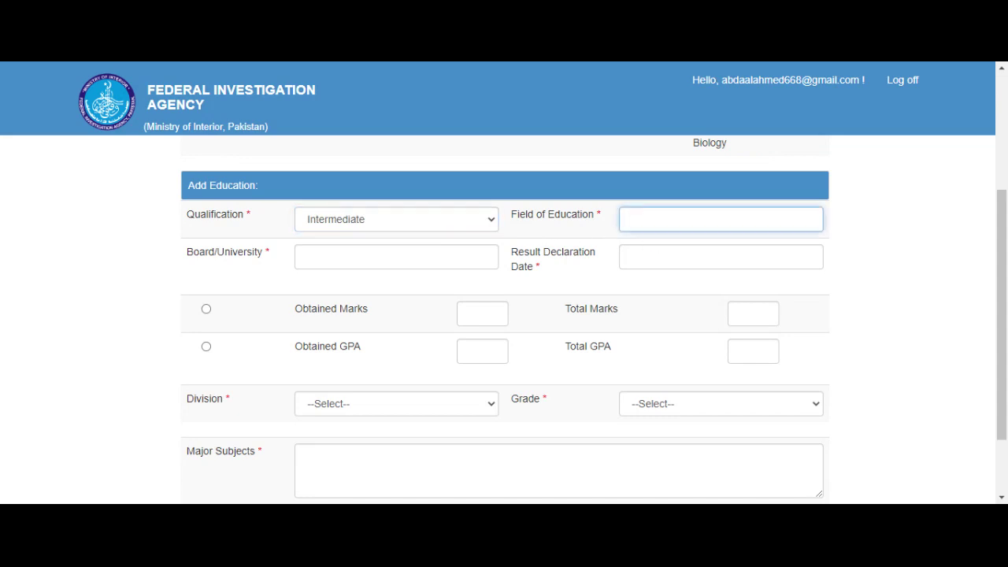
pyautogui.write('science')
pyautogui.click(441, 256)
pyautogui.write('fede')
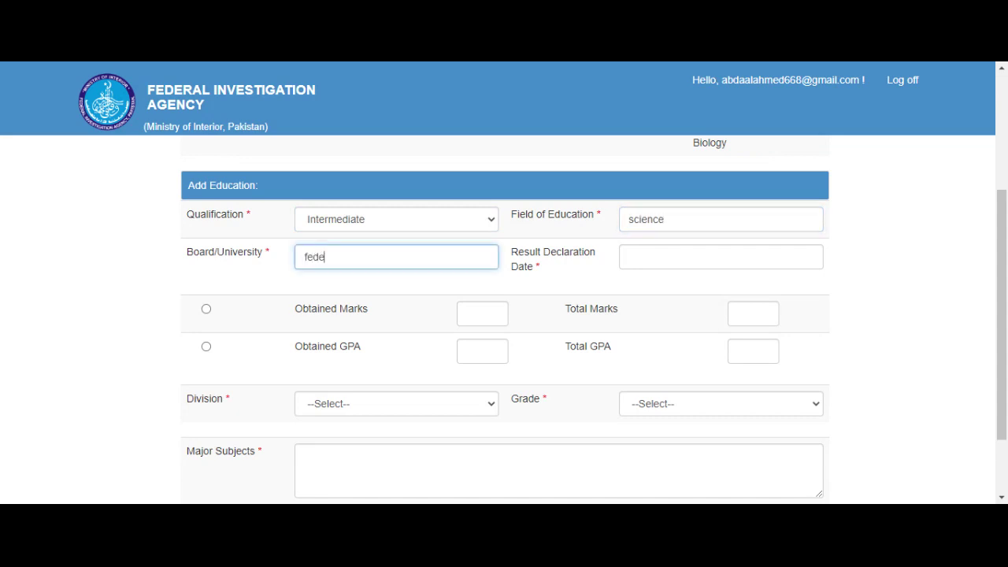
pyautogui.write('ral board')
pyautogui.press('Tab')
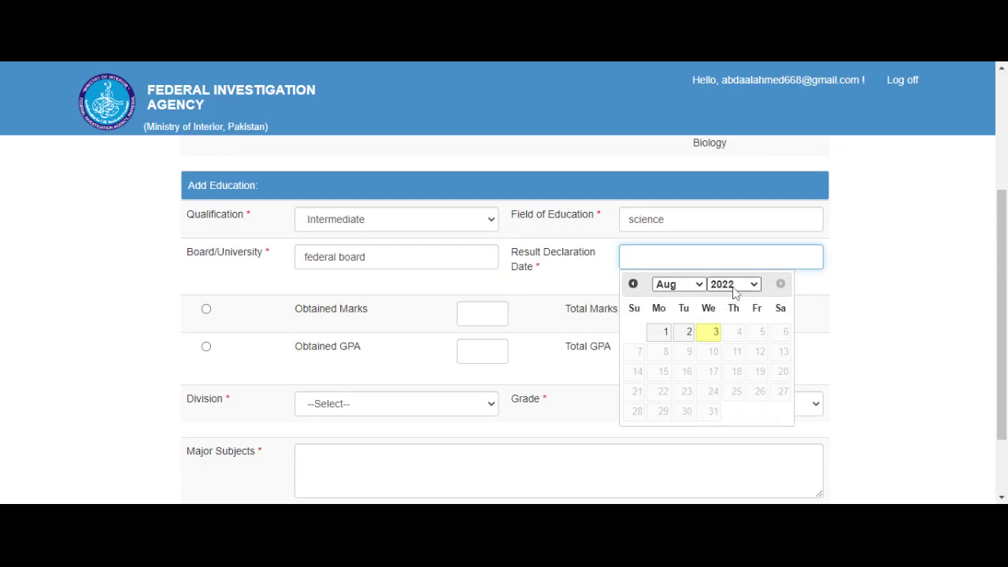
# Step: Set the result date to 10-Aug-2016 and marks to 757 out of 1100
pyautogui.click(734, 286)
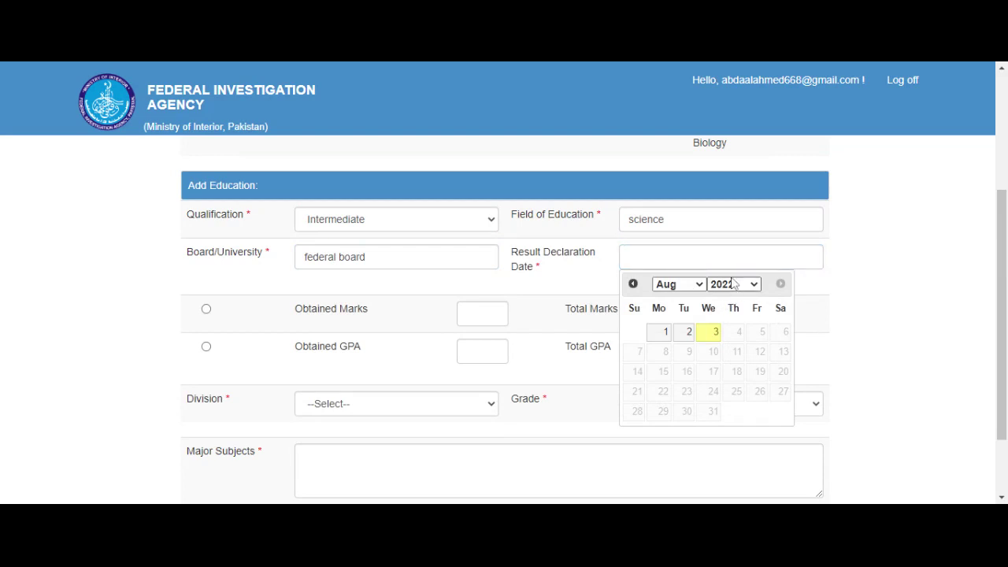
pyautogui.click(720, 219)
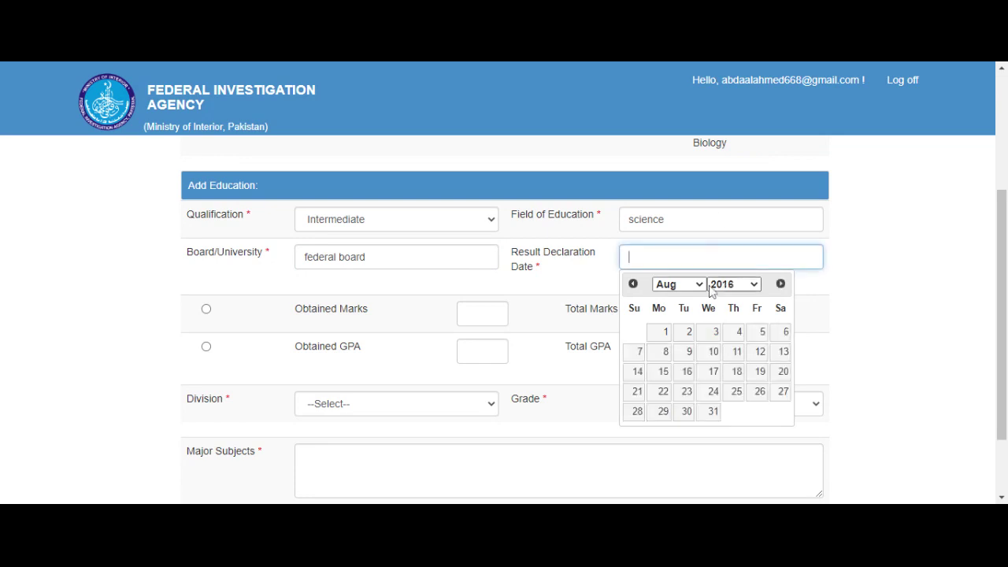
pyautogui.click(713, 353)
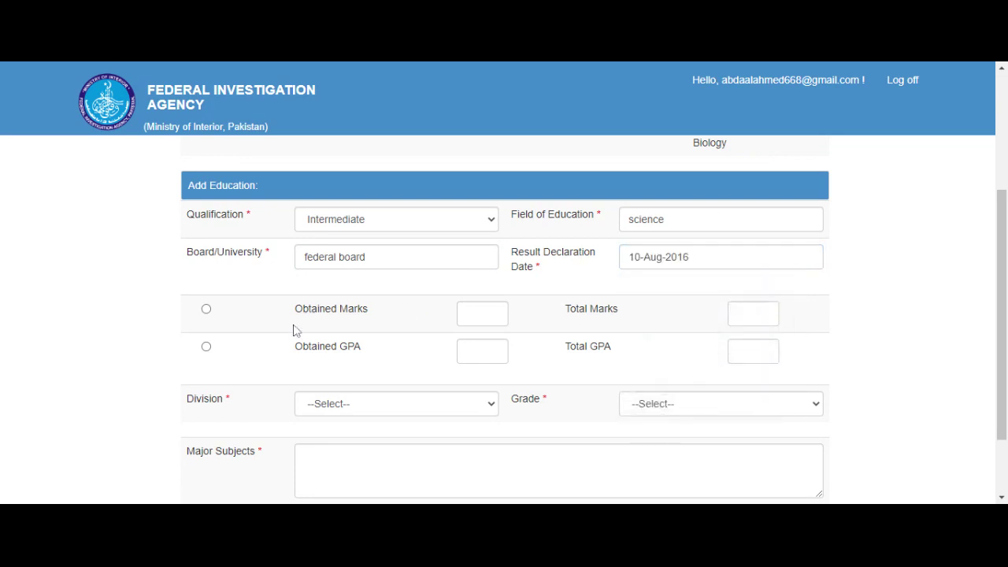
pyautogui.click(206, 310)
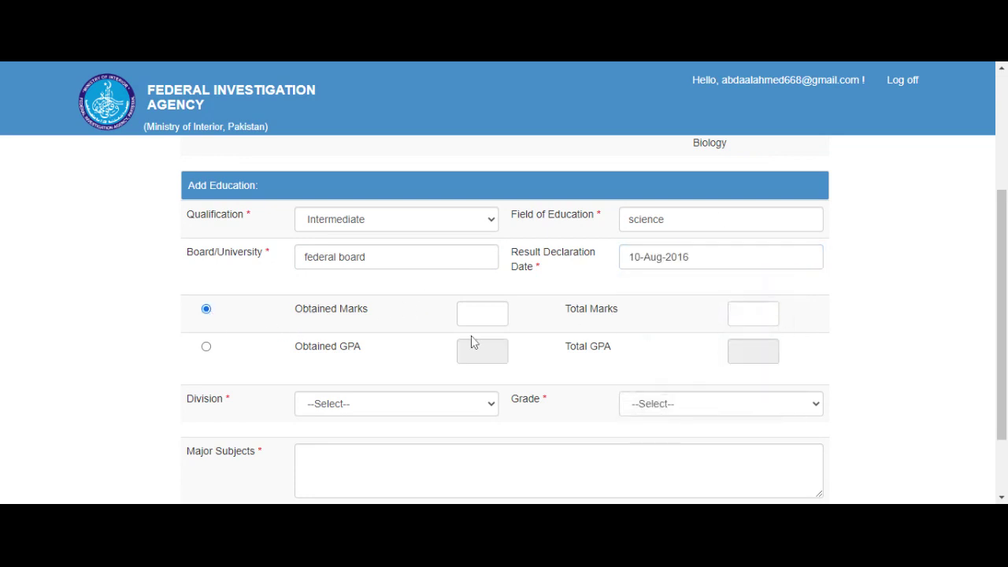
pyautogui.click(466, 313)
pyautogui.write('757')
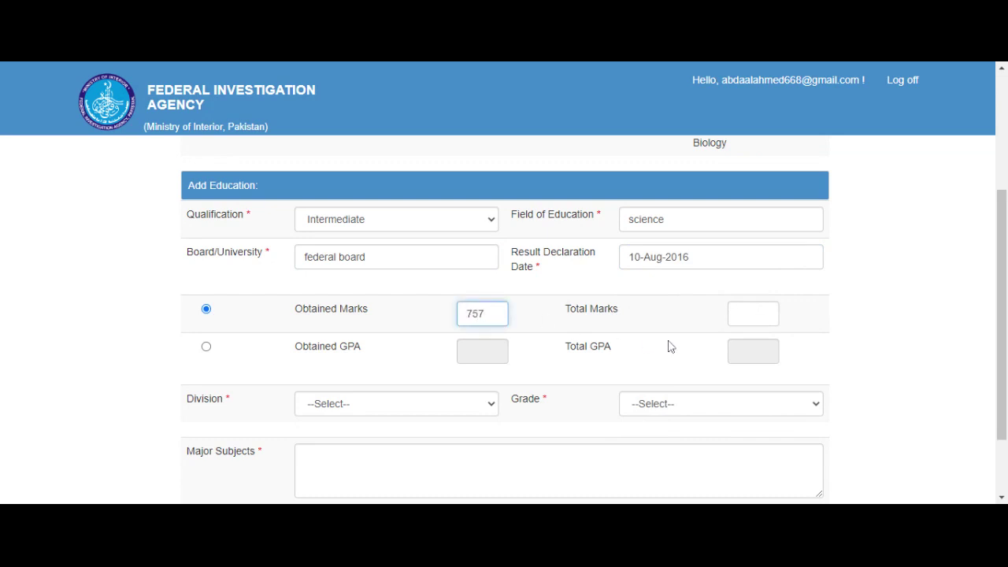
pyautogui.click(733, 317)
pyautogui.write('1100')
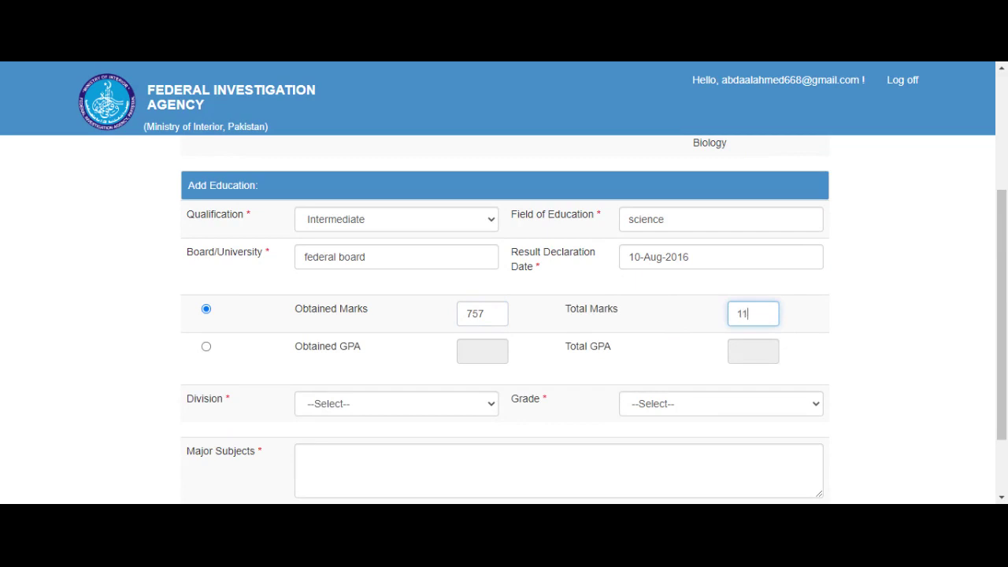
pyautogui.click(882, 338)
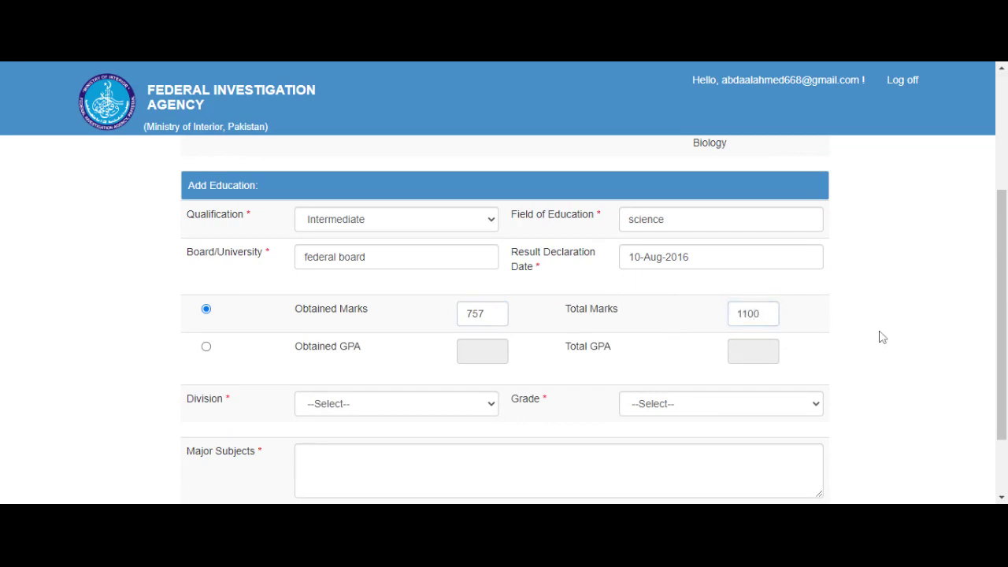
# Step: Add 1st division, grade A and majors 'physics chemistry maths', then save the record
pyautogui.scroll(-2, 882, 337)
pyautogui.click(481, 320)
pyautogui.click(461, 351)
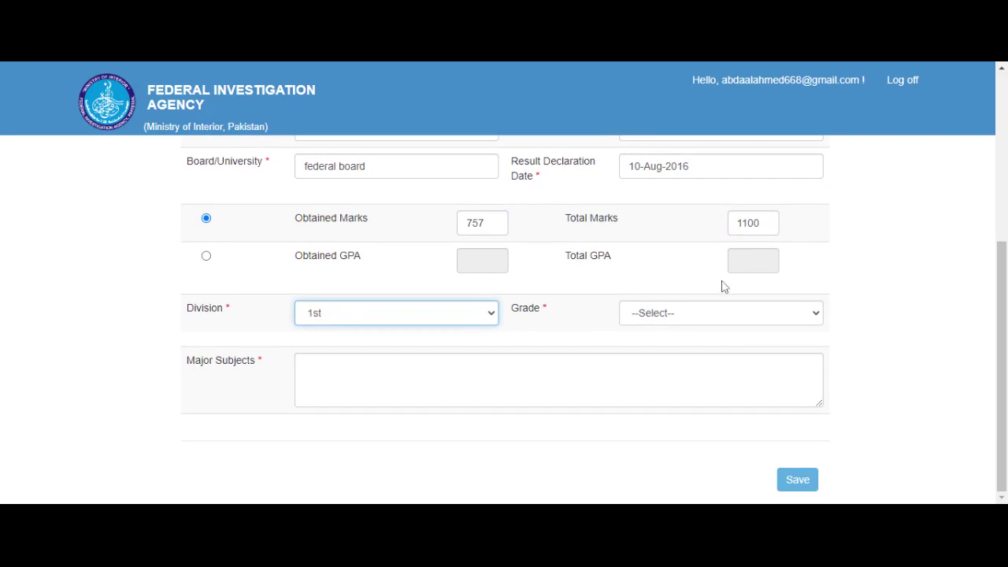
pyautogui.click(721, 319)
pyautogui.click(708, 347)
pyautogui.click(304, 366)
pyautogui.write('physics chemistry maths')
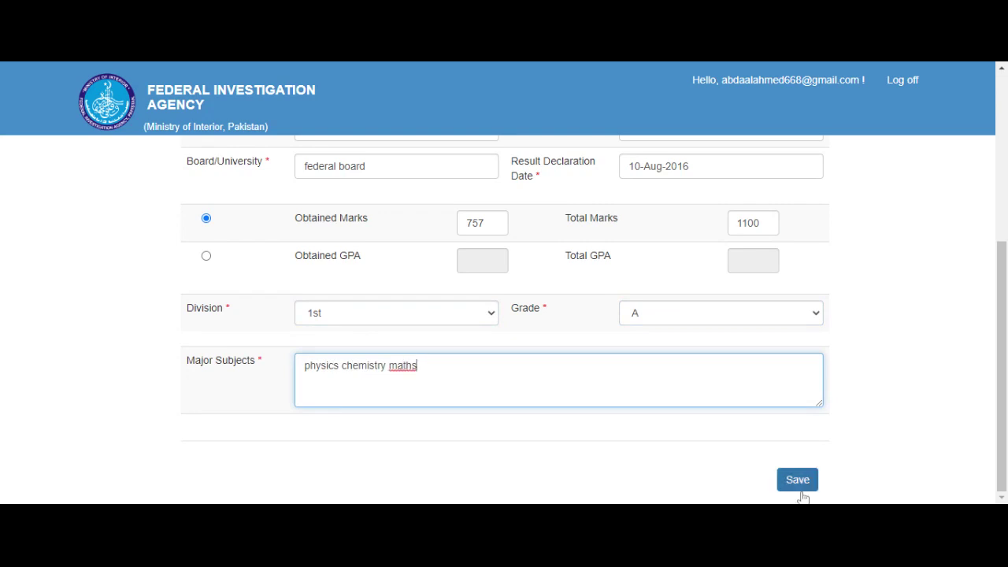
pyautogui.click(798, 483)
# Step: Review the saved education records and bring up the Apply Online list of posts
pyautogui.scroll(4, 704, 390)
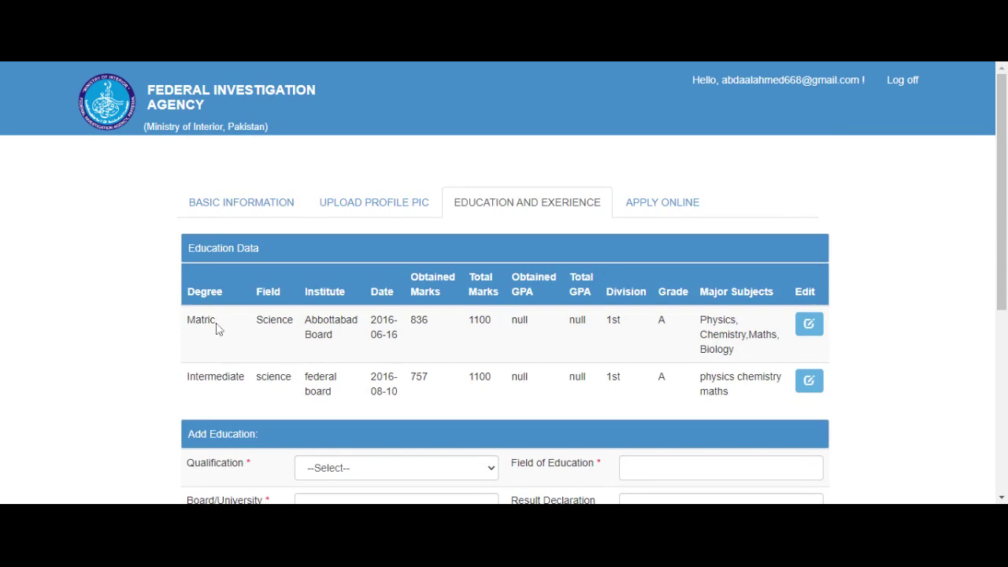
pyautogui.scroll(-1, 221, 355)
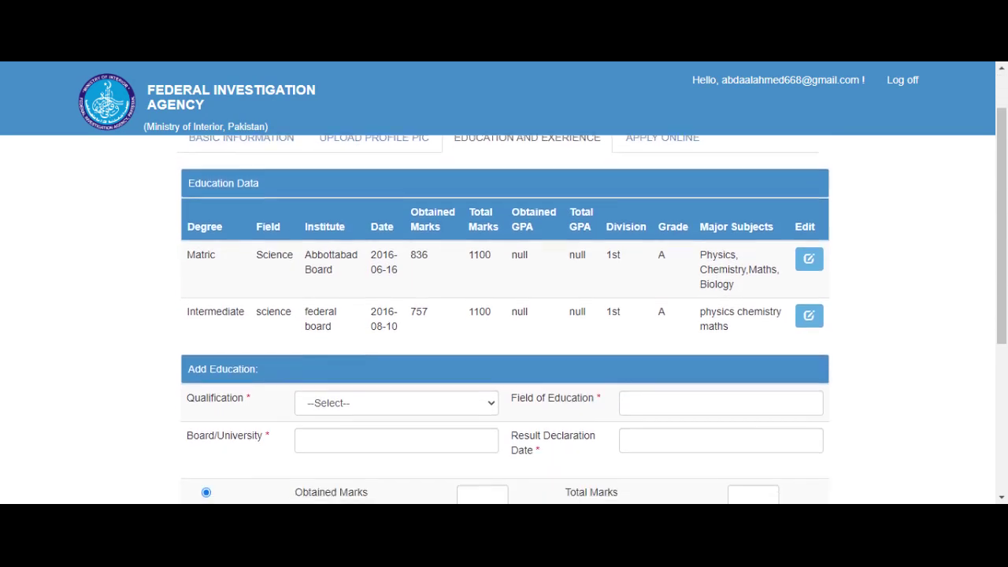
pyautogui.scroll(-1, 504, 316)
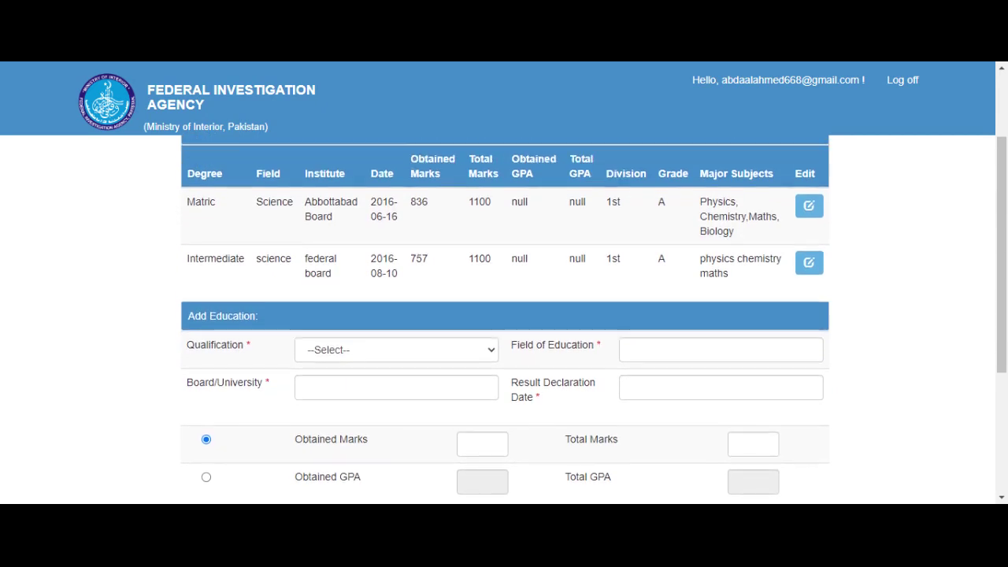
pyautogui.scroll(2, 504, 315)
pyautogui.click(650, 198)
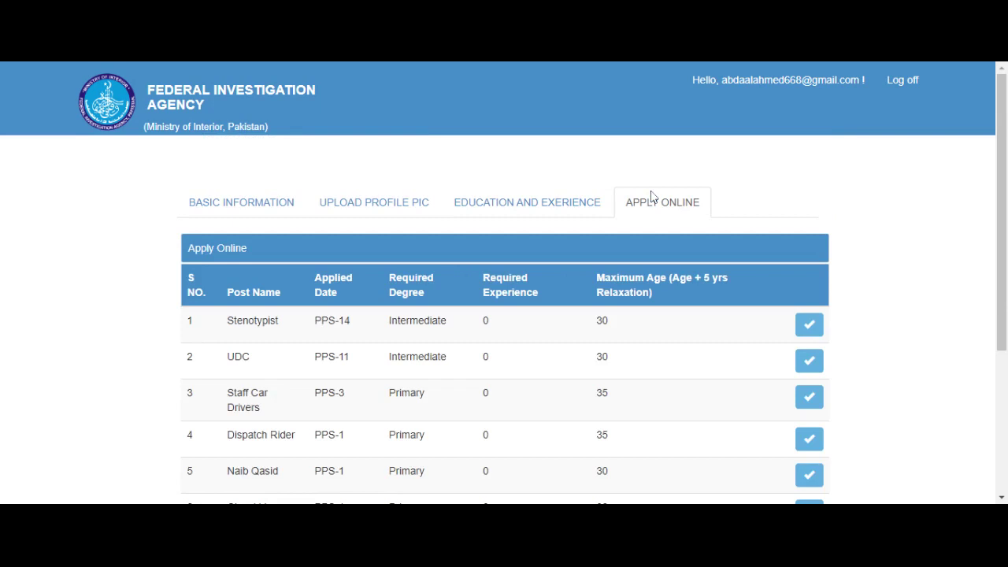
# Step: Apply for the UDC post and confirm it appears under Applied Post dated 2022-08-03
pyautogui.scroll(-2, 651, 197)
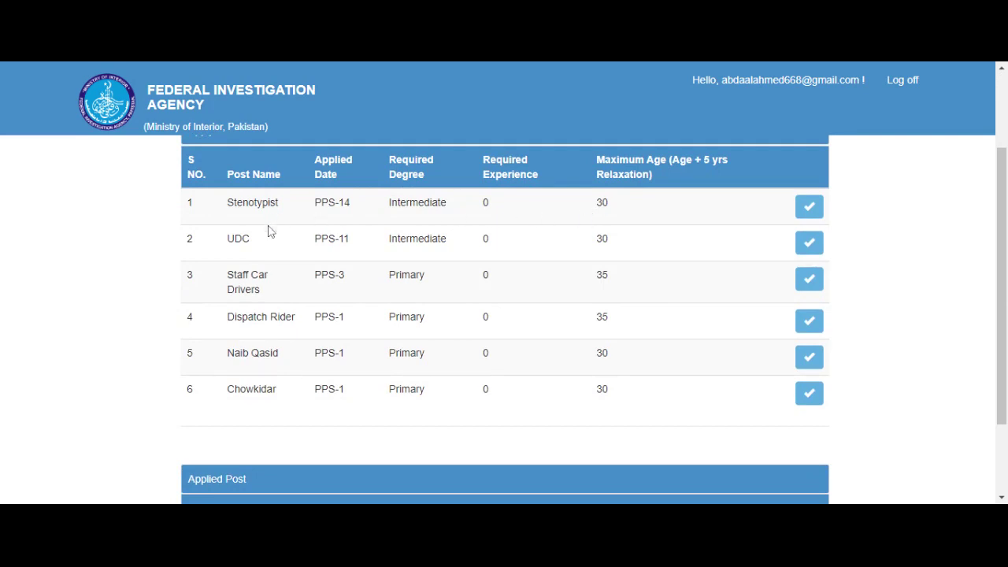
pyautogui.click(809, 243)
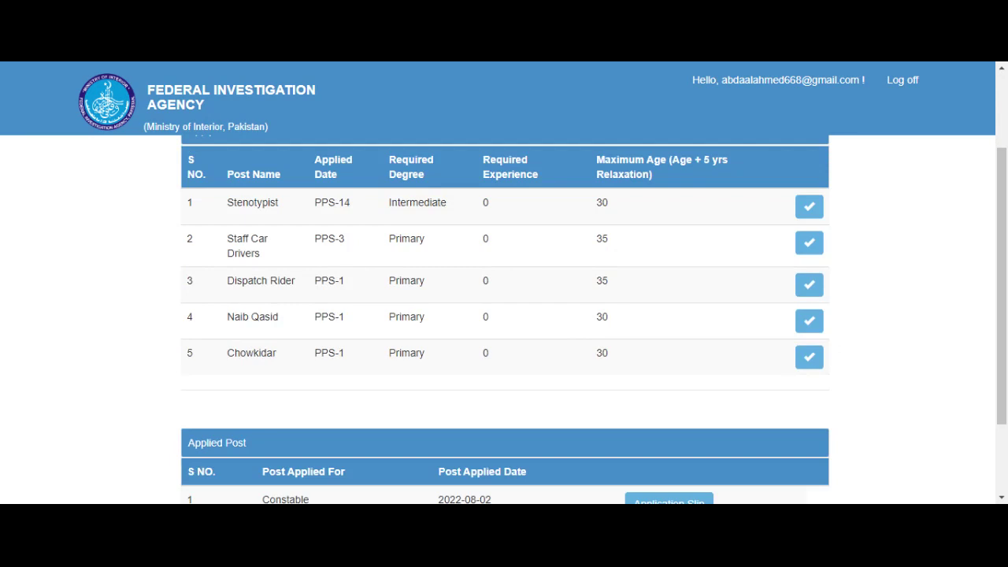
pyautogui.scroll(-3, 409, 219)
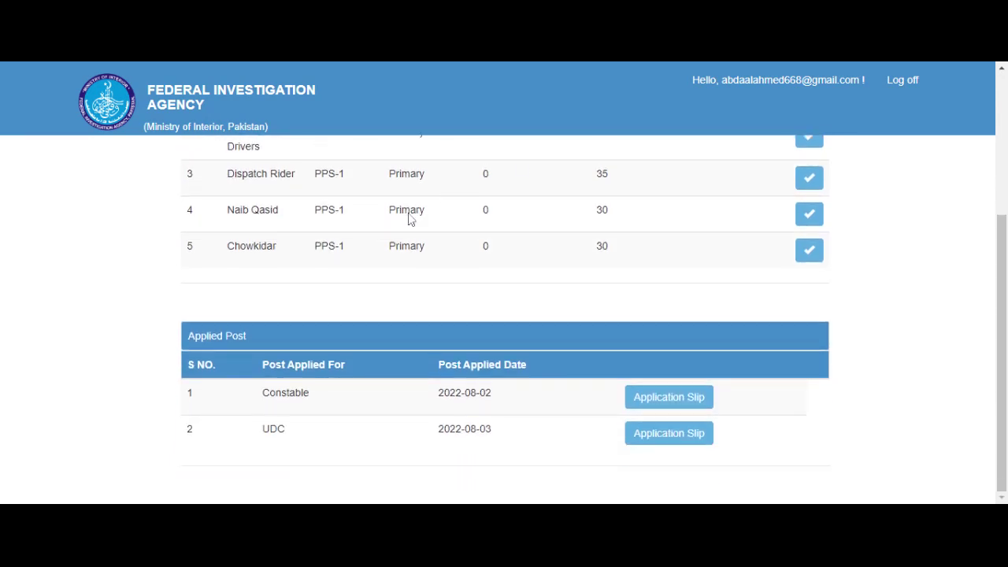